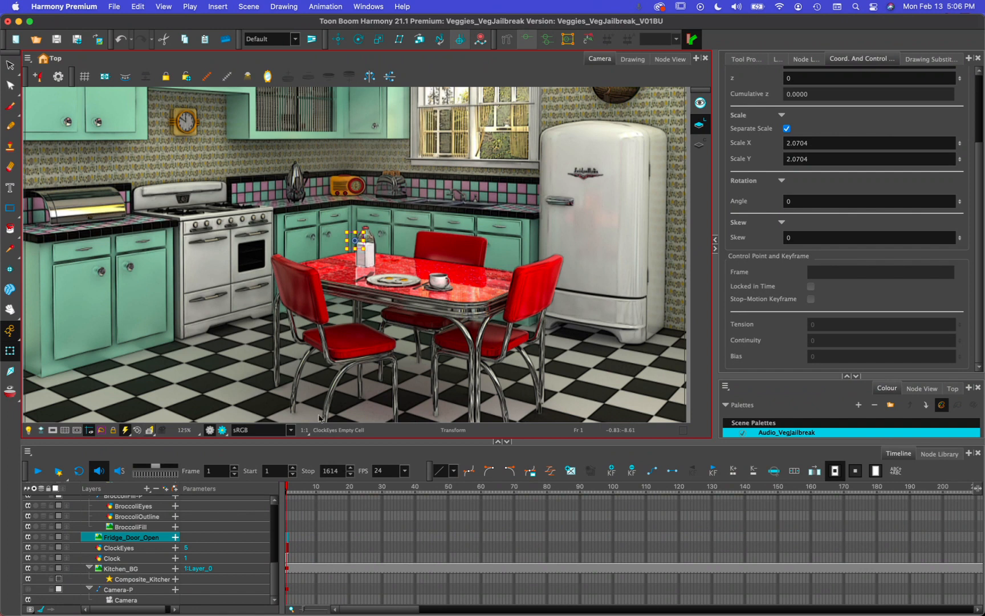
Compare eye drawings 4 and 5 on the ClockEyes layer at frame 1 and keep drawing 5
click(288, 548)
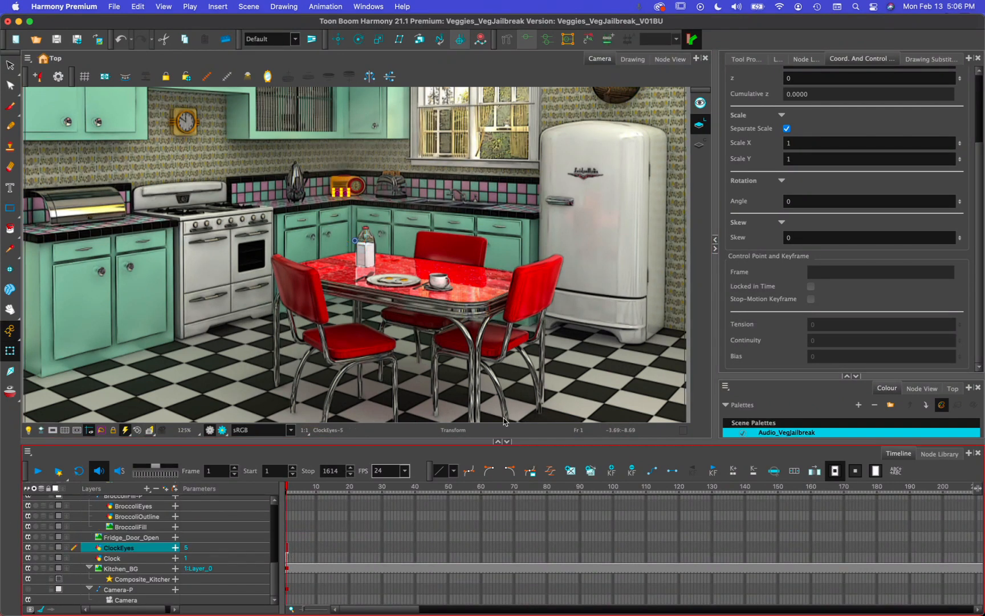
click(942, 59)
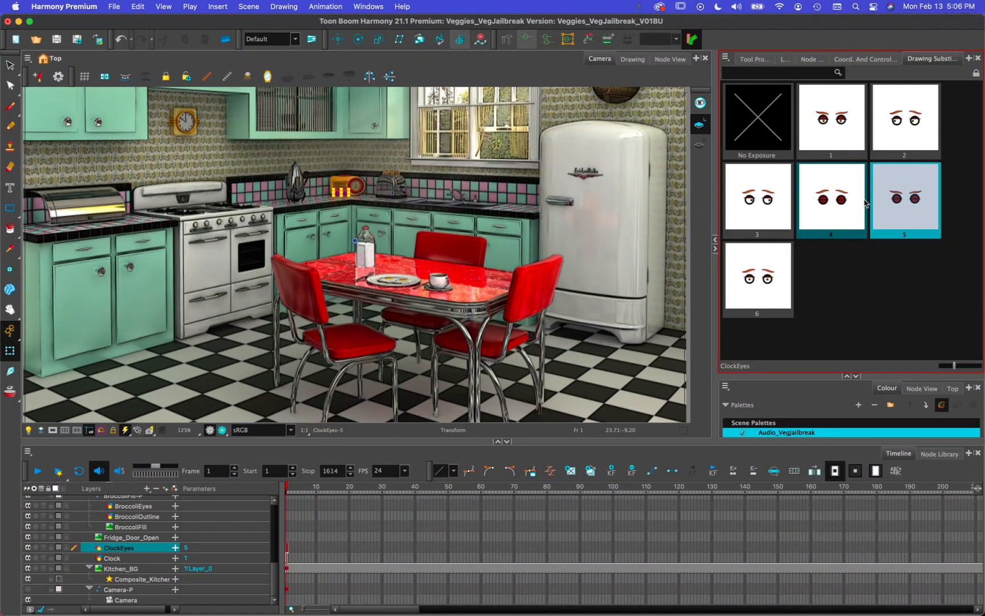
click(829, 198)
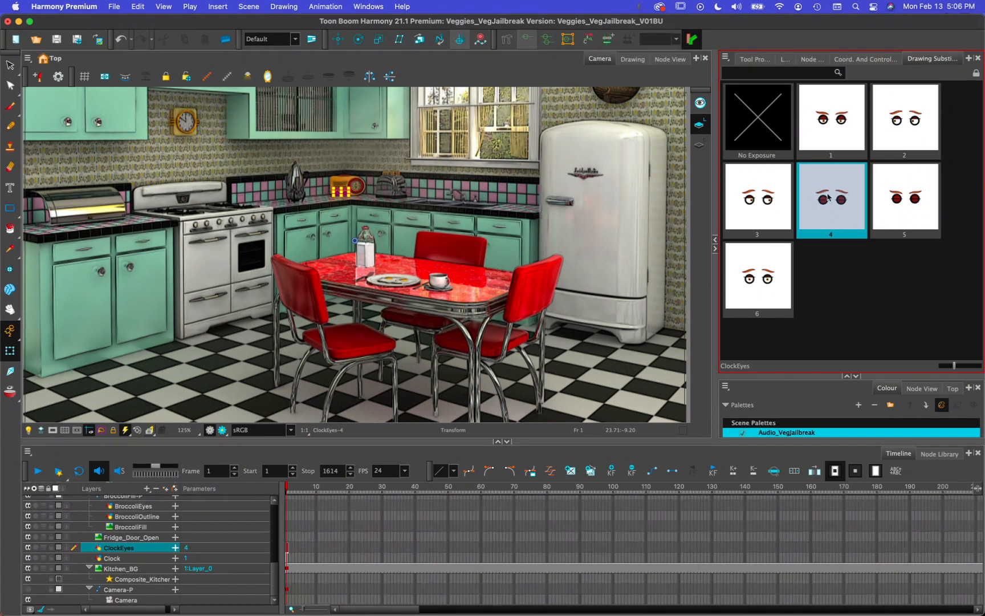
click(898, 210)
click(837, 199)
click(911, 200)
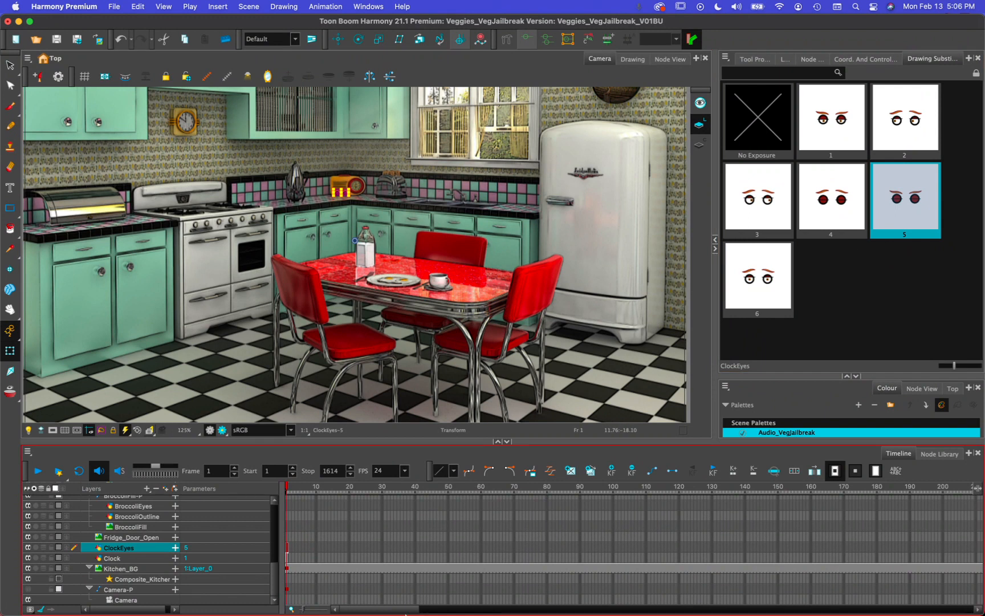
Extend the exposure of the ClockEyes and Clock layers through frame 1619 and return to frame 1
drag(411, 609, 965, 609)
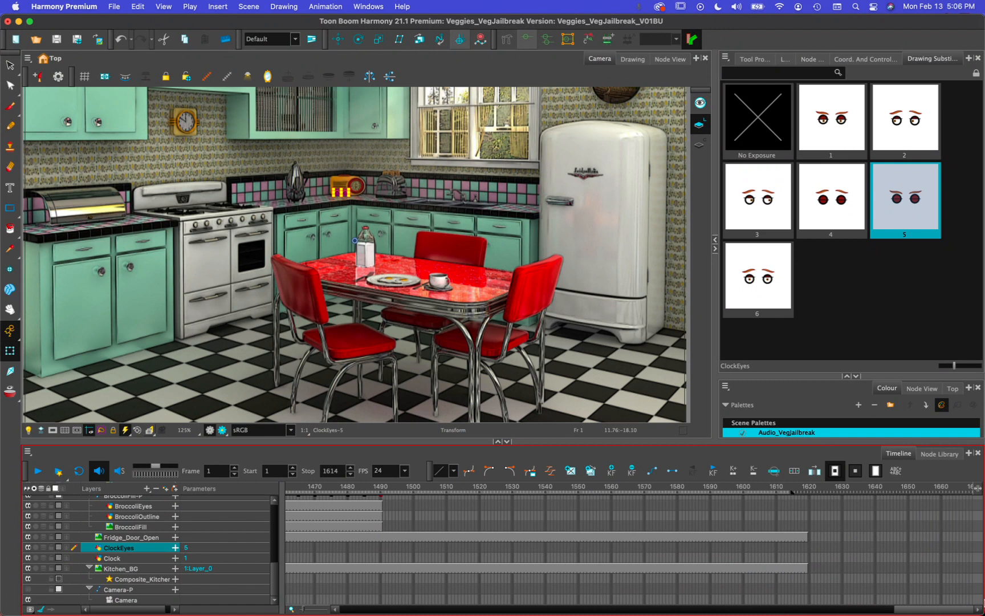
drag(807, 551, 806, 559)
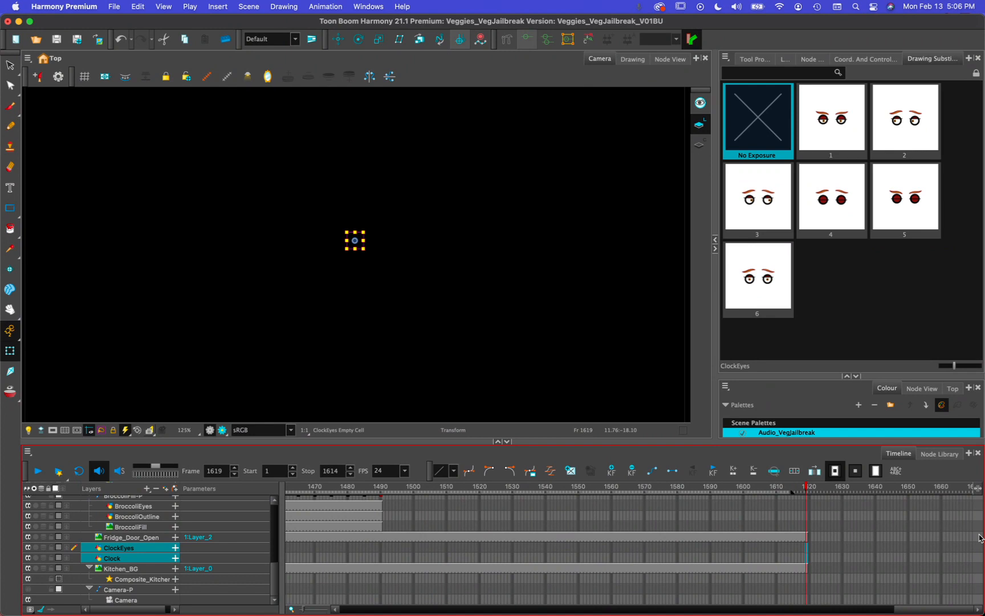
key(F5)
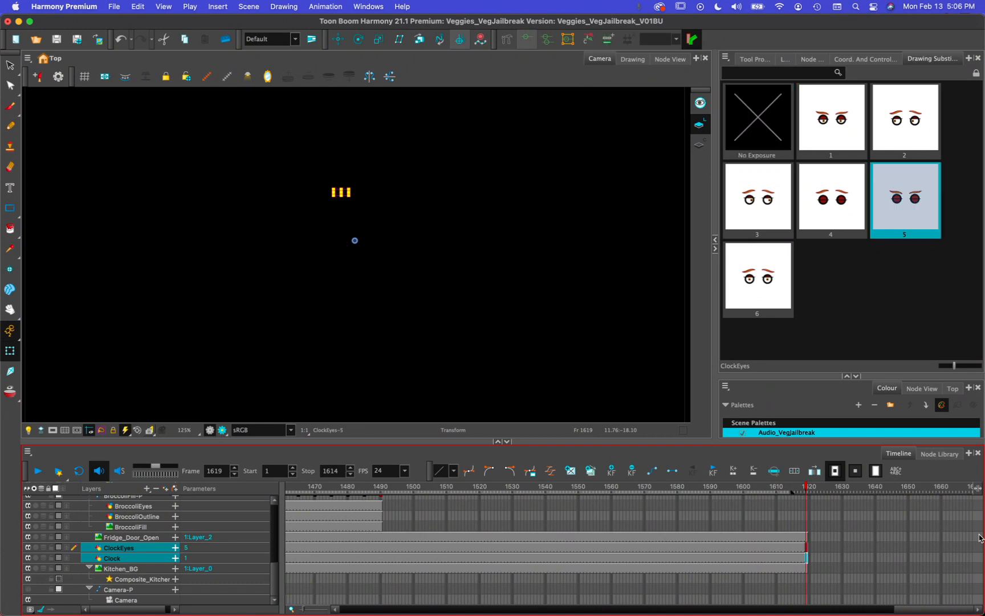
drag(949, 613, 368, 614)
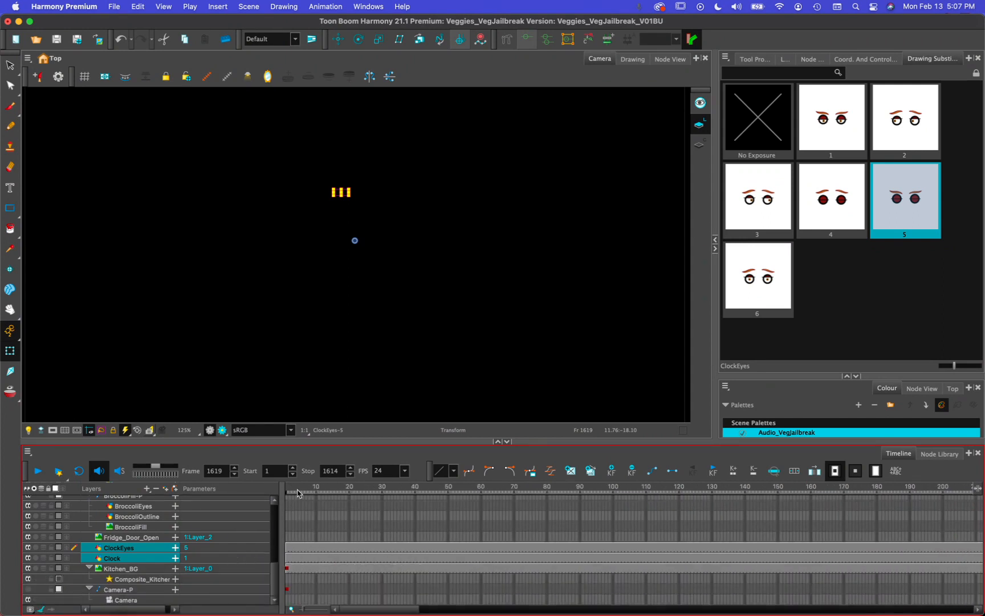
drag(298, 492, 277, 493)
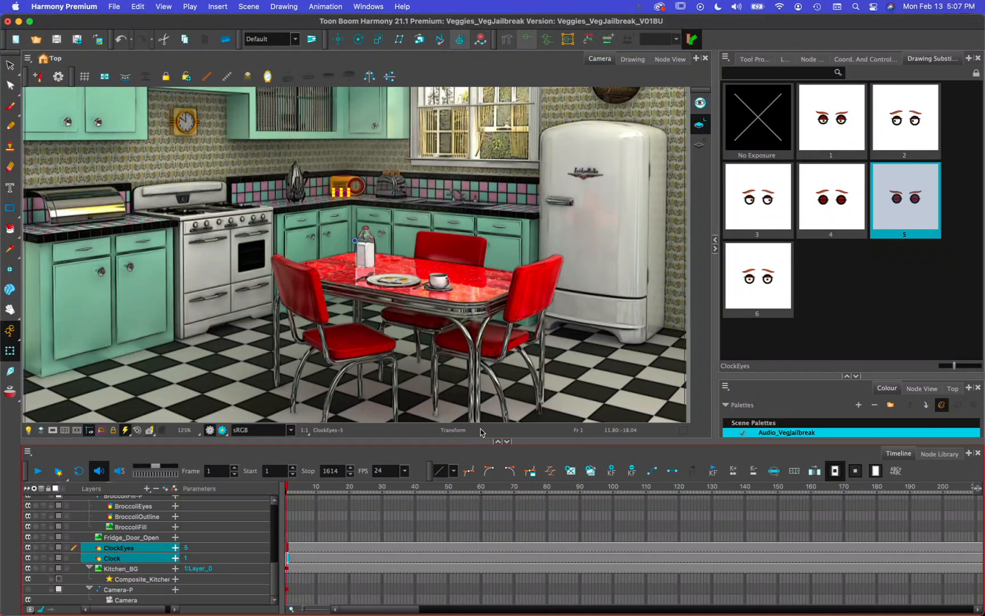
Try drawing 6 on the ClockEyes layer at frame 1, then switch it back to drawing 5
click(132, 538)
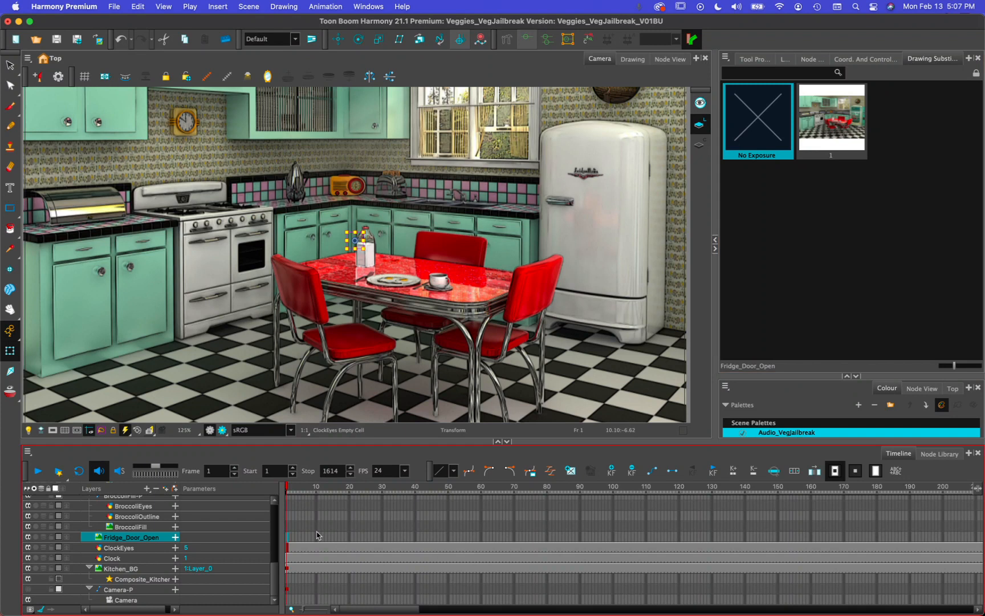
click(287, 549)
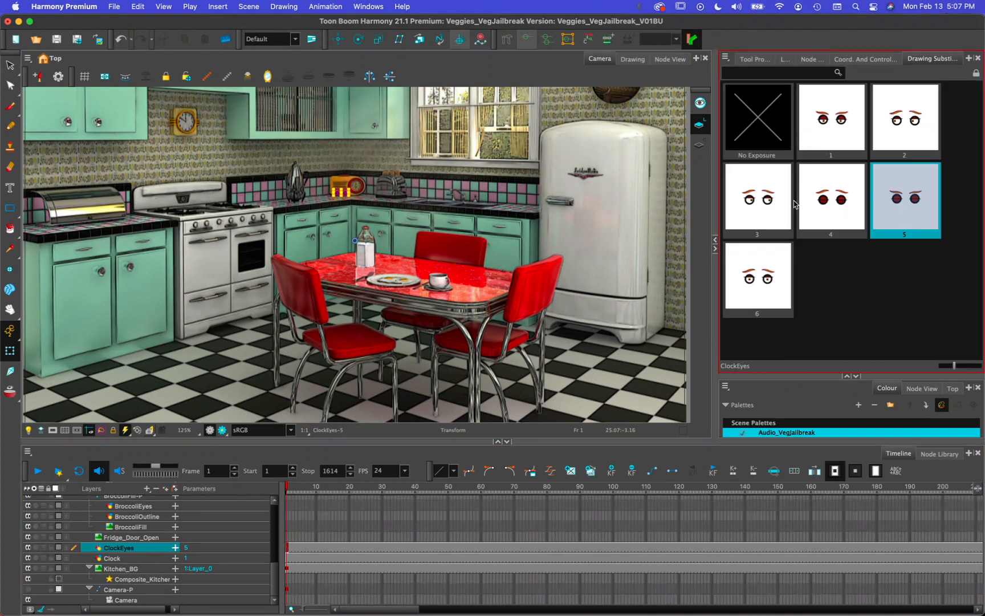
click(761, 289)
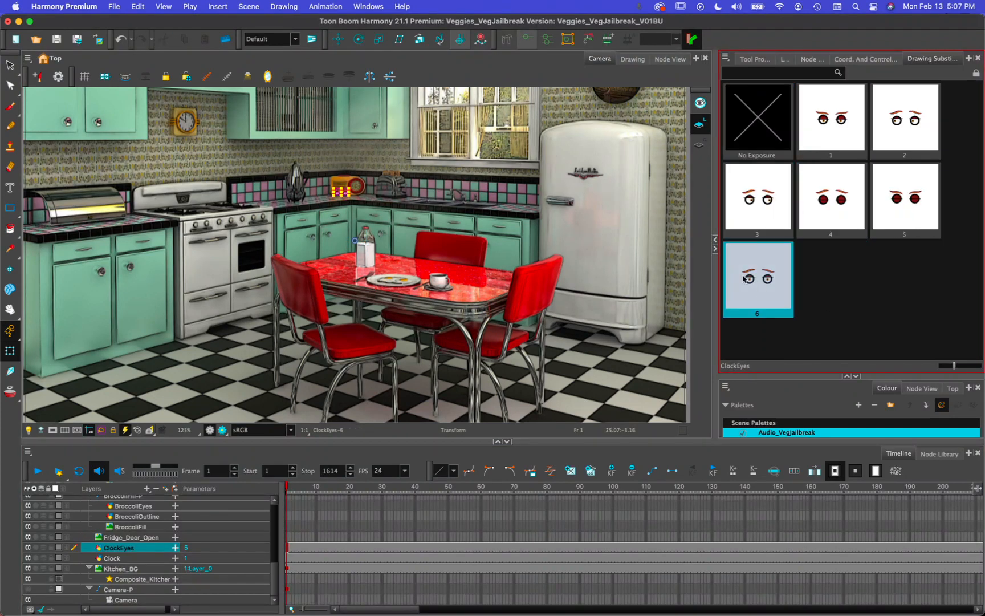
click(289, 533)
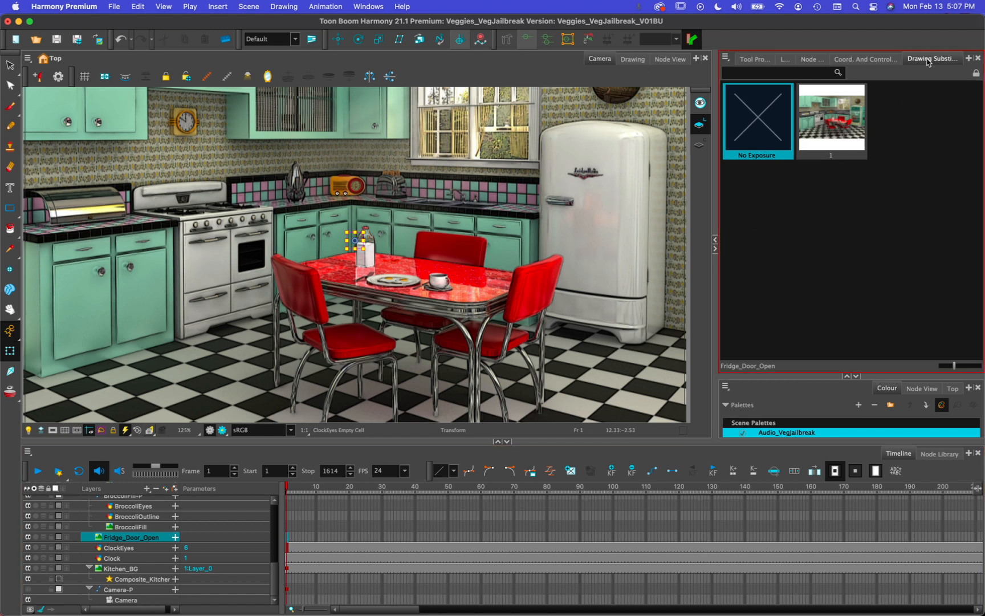
click(289, 548)
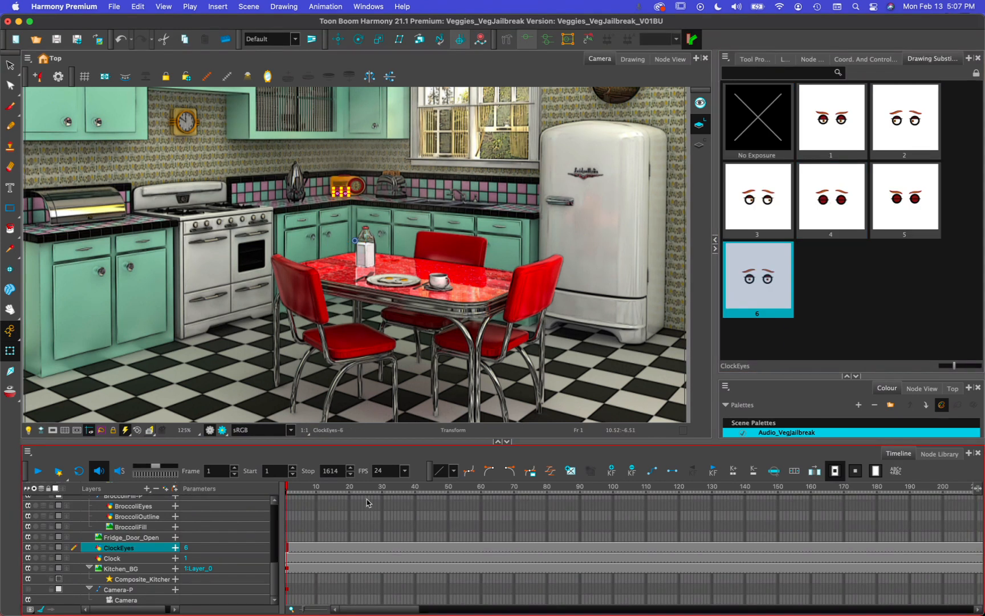
click(911, 201)
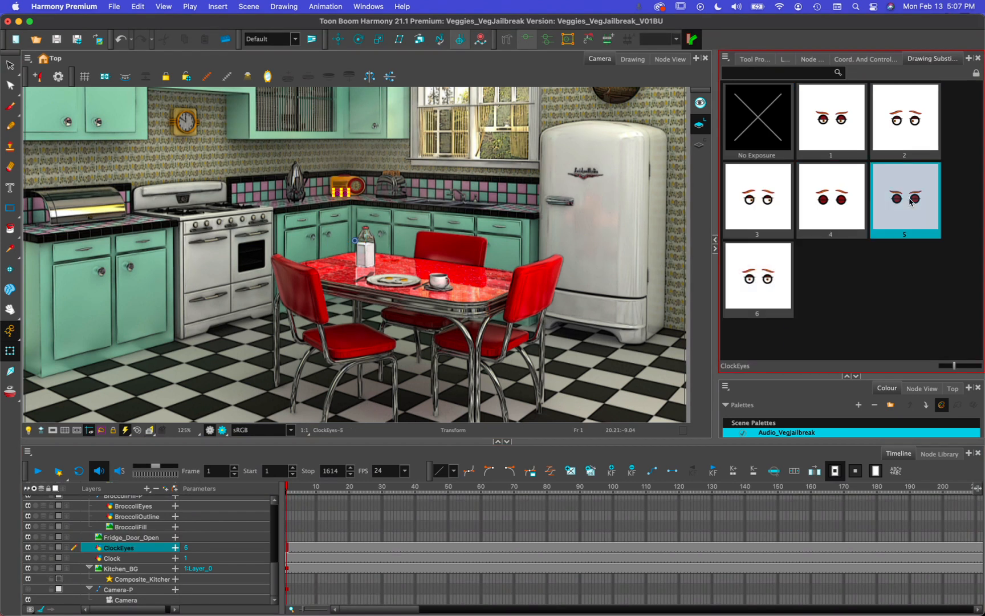
Substitute drawing 6 on the ClockEyes layer at frame 617, during the explosion at the fridge
drag(403, 610, 595, 611)
drag(625, 489, 616, 491)
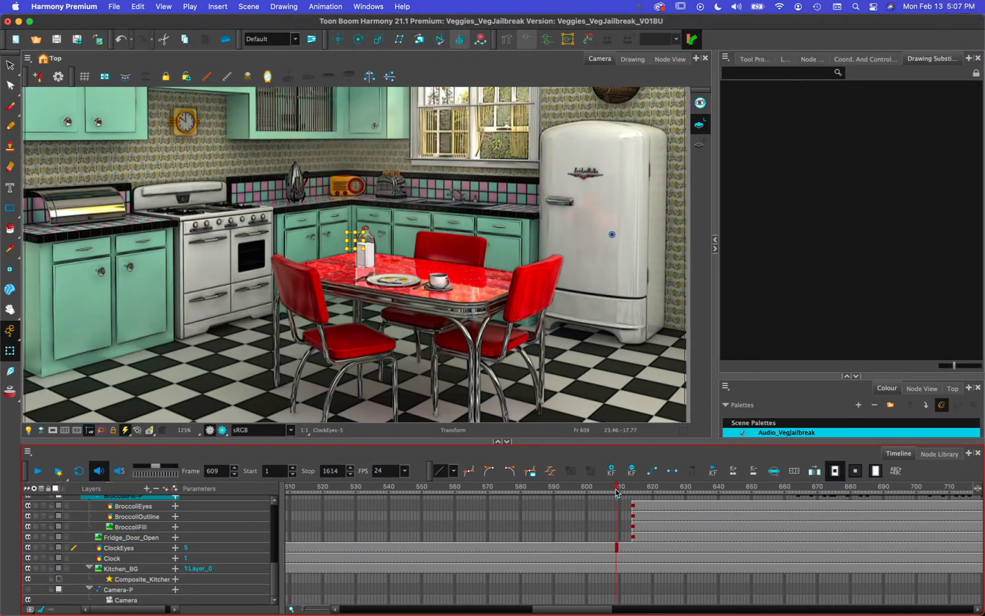
scroll(830, 543, up, 5)
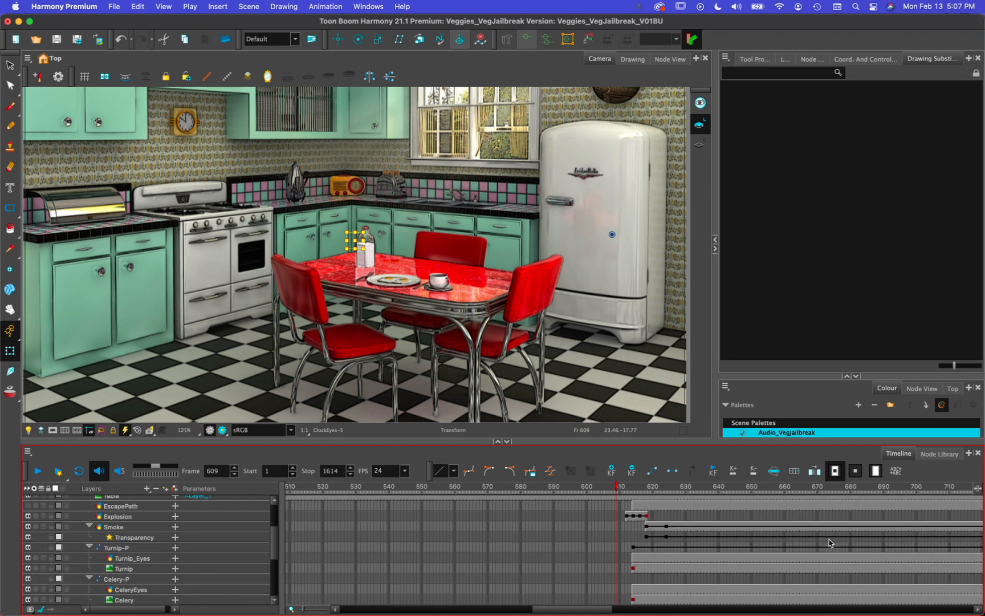
scroll(830, 542, up, 3)
drag(617, 489, 626, 491)
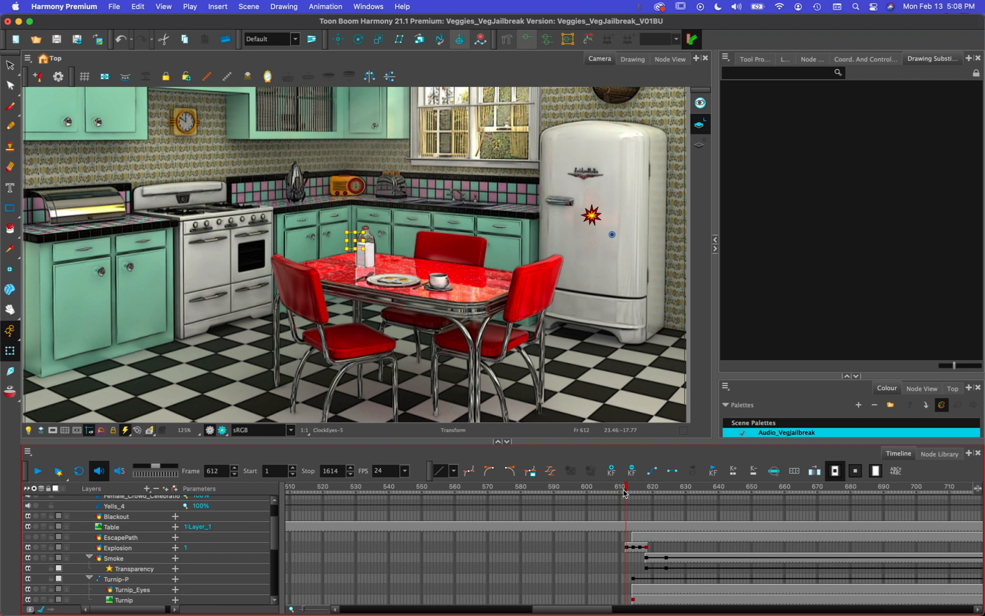
drag(625, 493, 643, 490)
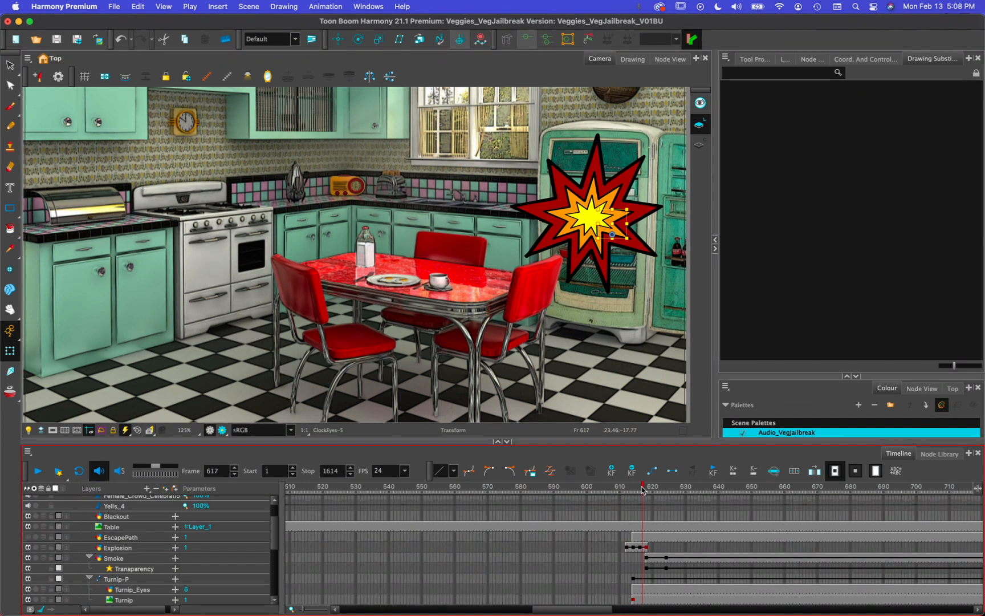
scroll(656, 562, down, 5)
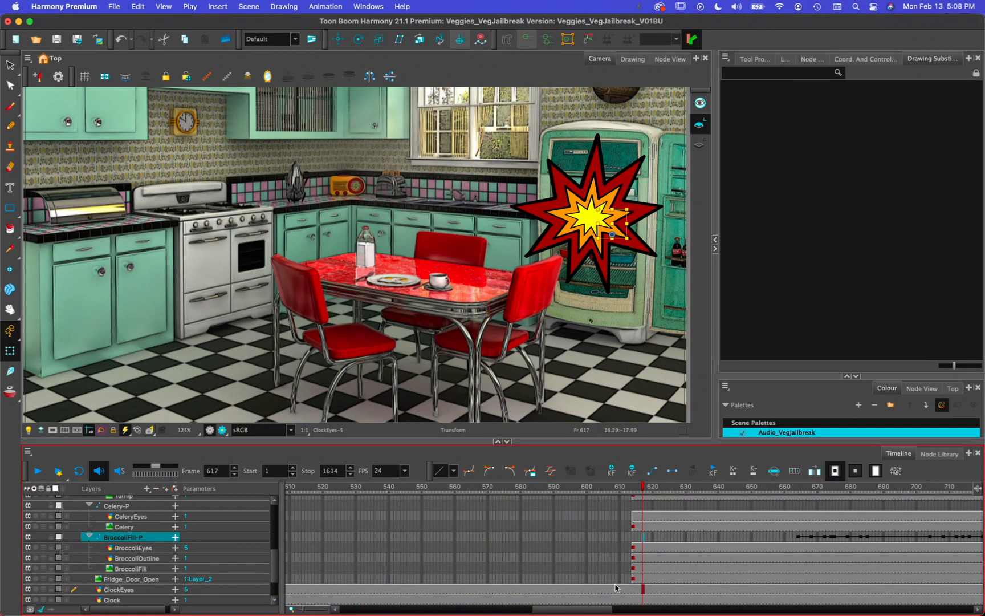
click(647, 590)
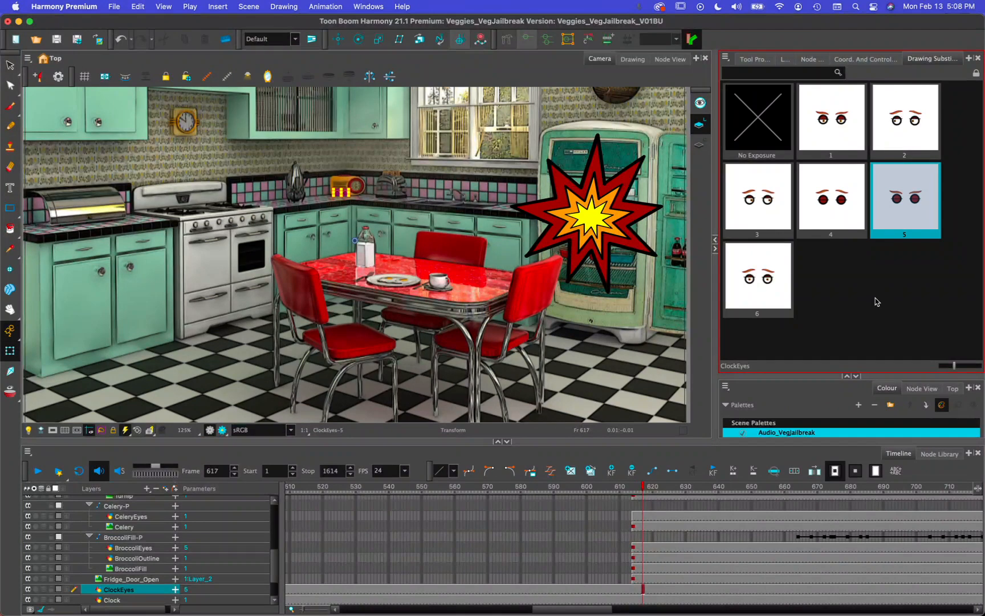
click(787, 302)
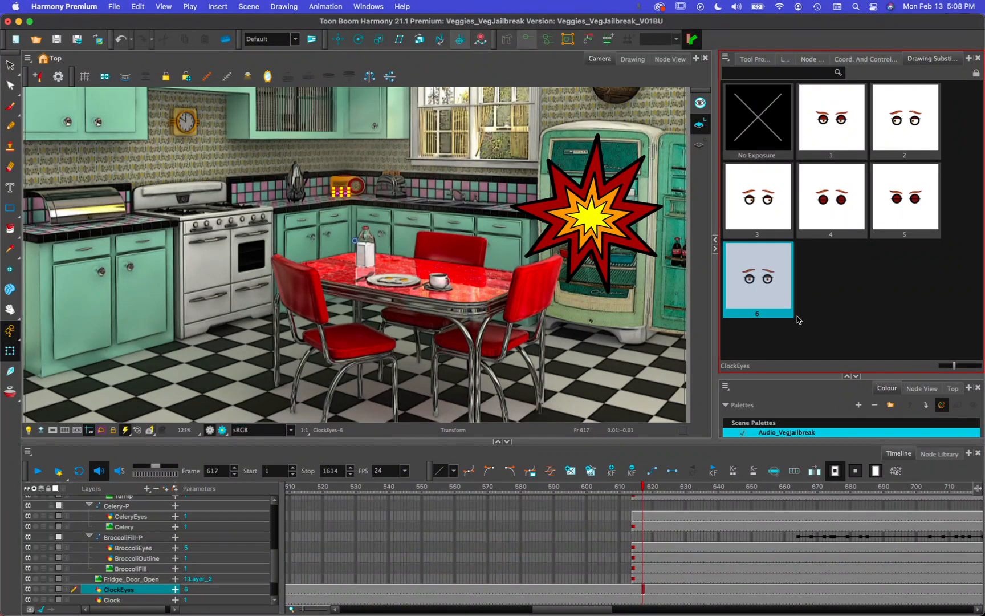
Play the scene from frame 600 with a close view of the radio and fridge to check the eyes' timing
click(587, 489)
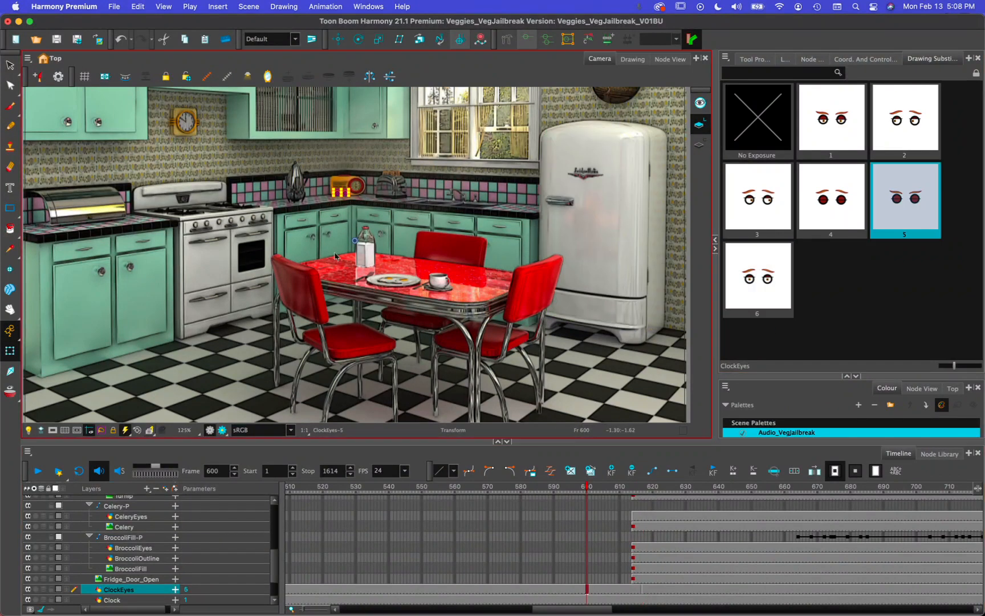
key(2)
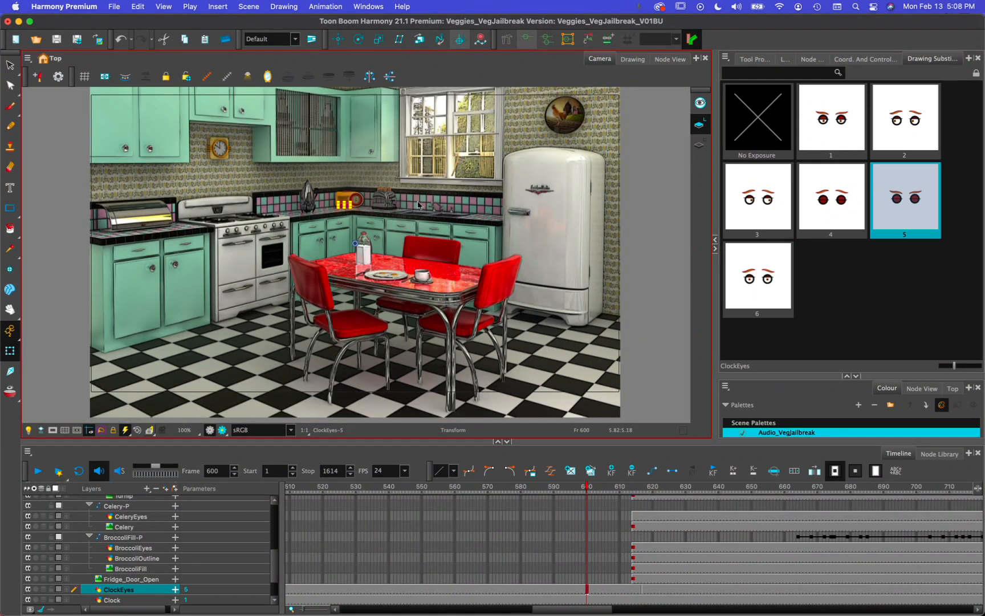
key(2)
key(2)
key(2)
key(2)
key(2)
key(2)
drag(569, 178, 295, 358)
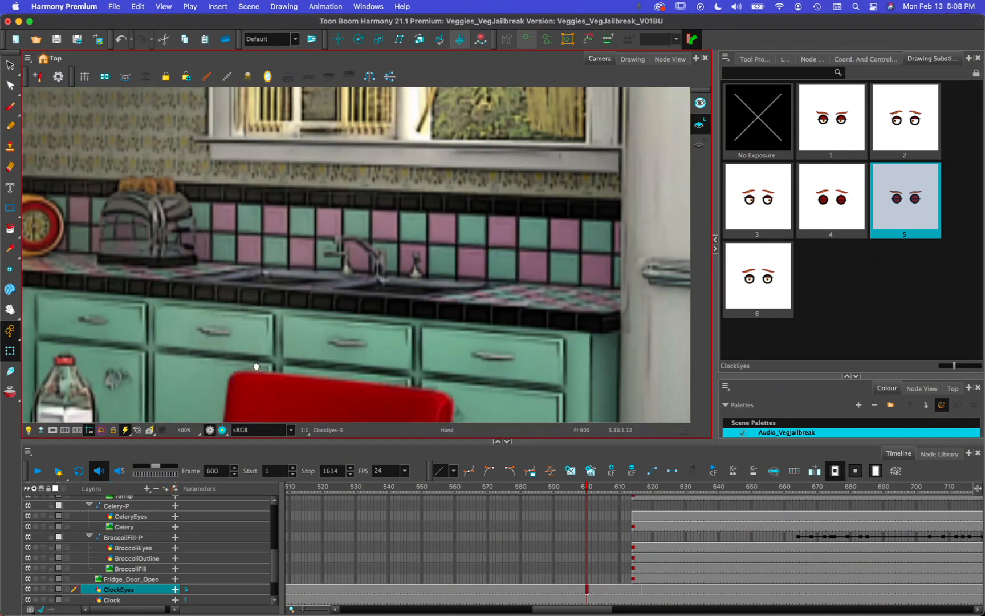
key(1)
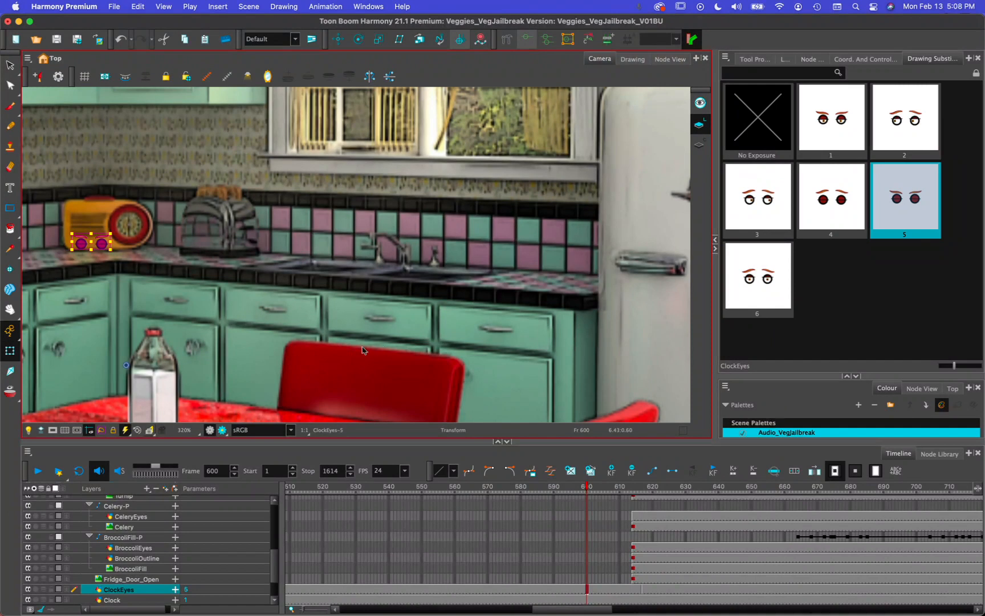
key(1)
drag(383, 345, 342, 343)
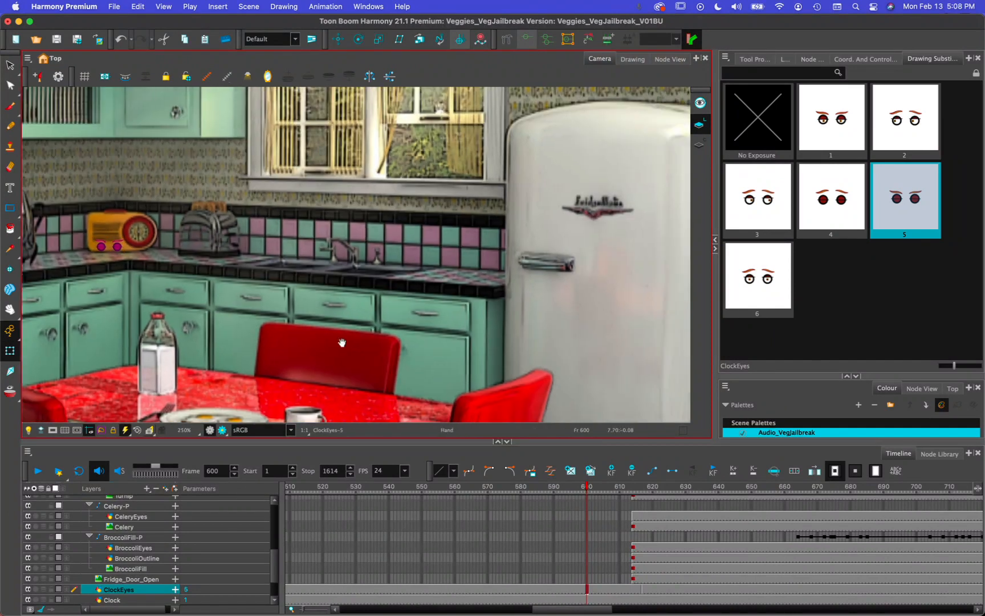
click(40, 471)
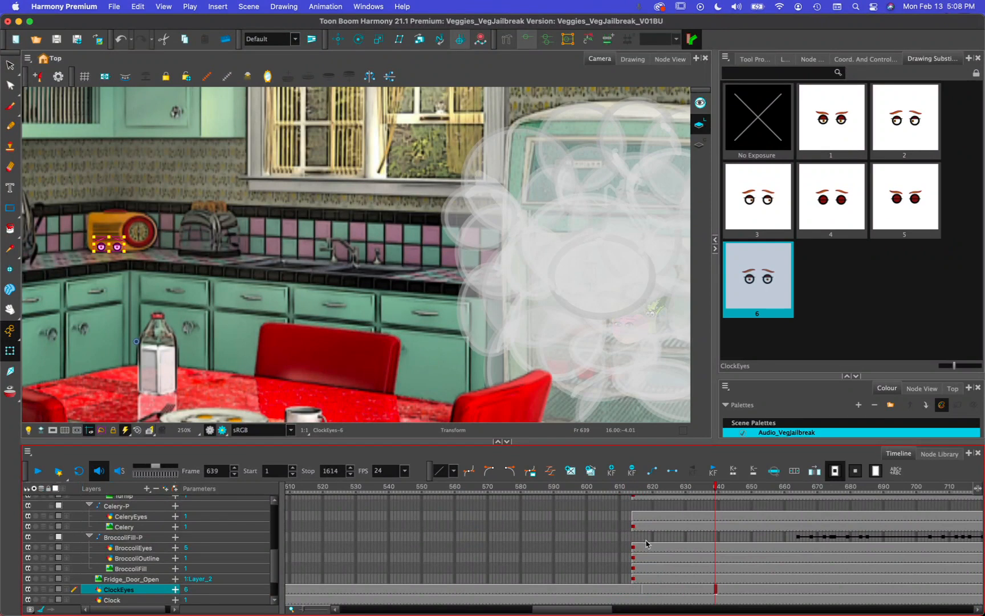
Substitute drawing 3 on the ClockEyes layer at frame 626
click(696, 590)
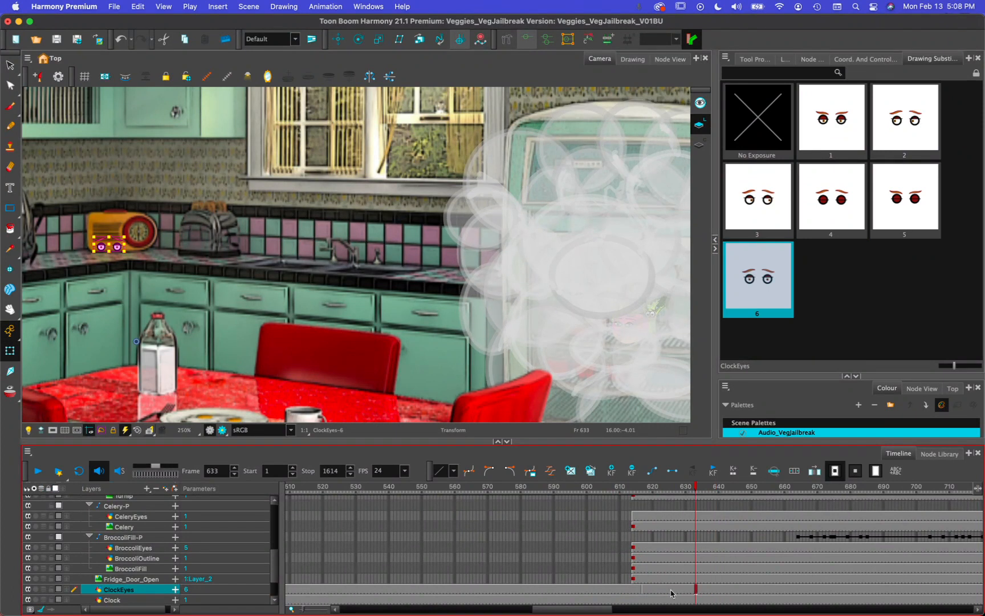
click(672, 591)
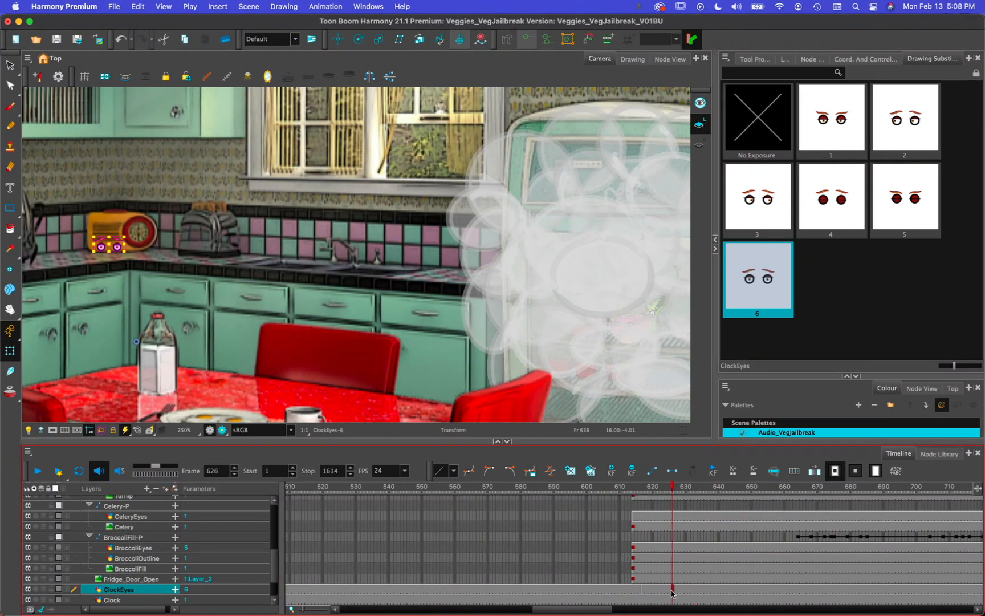
click(763, 211)
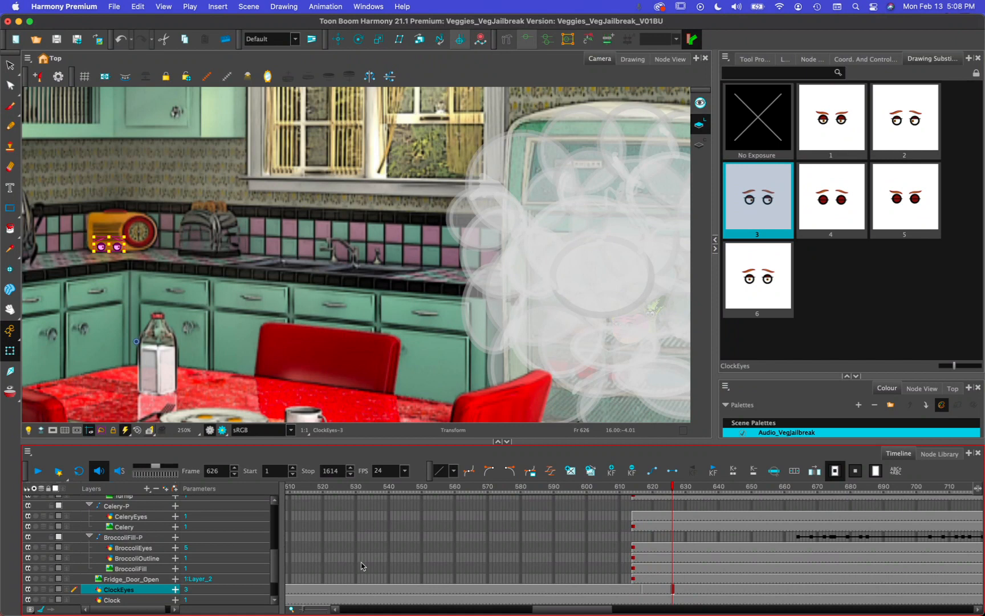
Examine the ClockEyes and vegetable layers in the timeline around frame 682, while the smoke thins
click(852, 489)
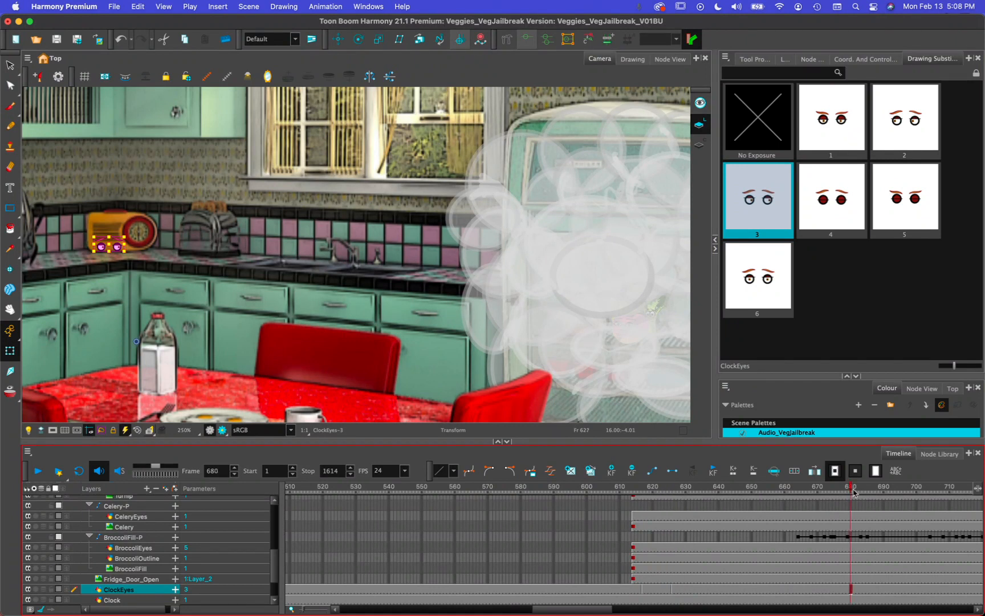
drag(853, 490, 857, 490)
scroll(845, 502, down, 4)
scroll(845, 502, up, 3)
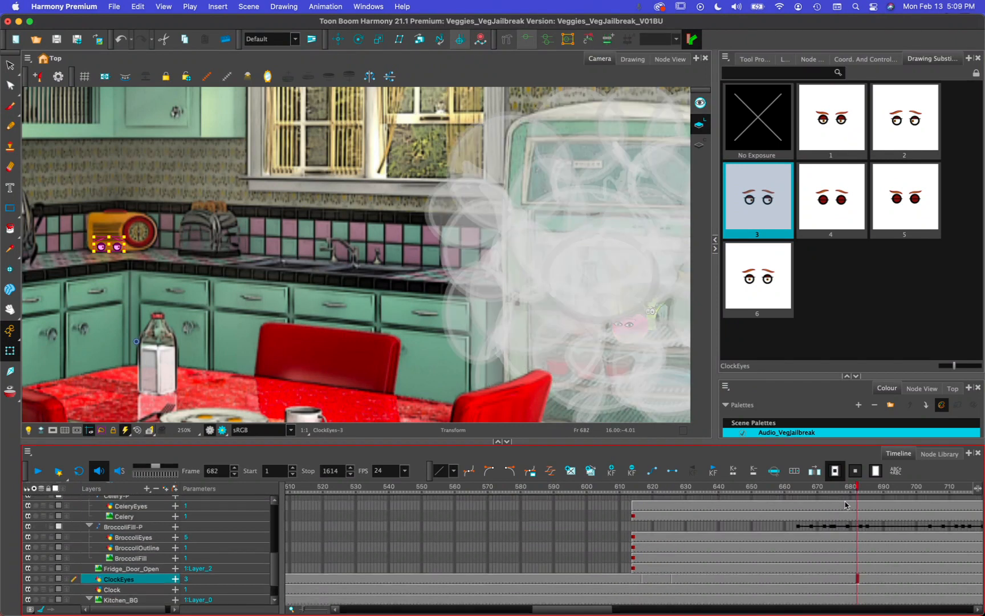
scroll(845, 505, up, 1)
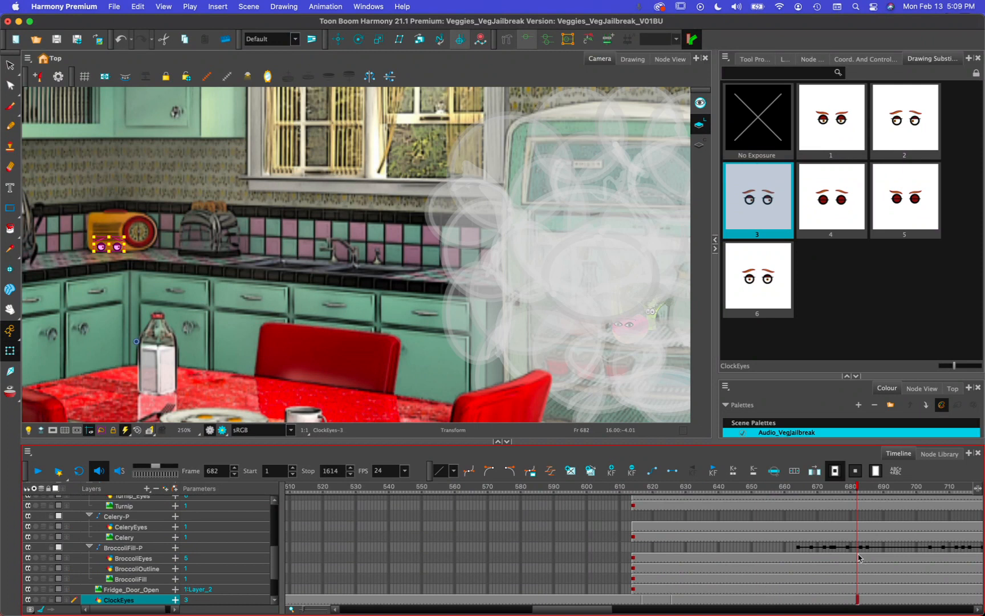
scroll(859, 559, down, 3)
drag(571, 609, 603, 610)
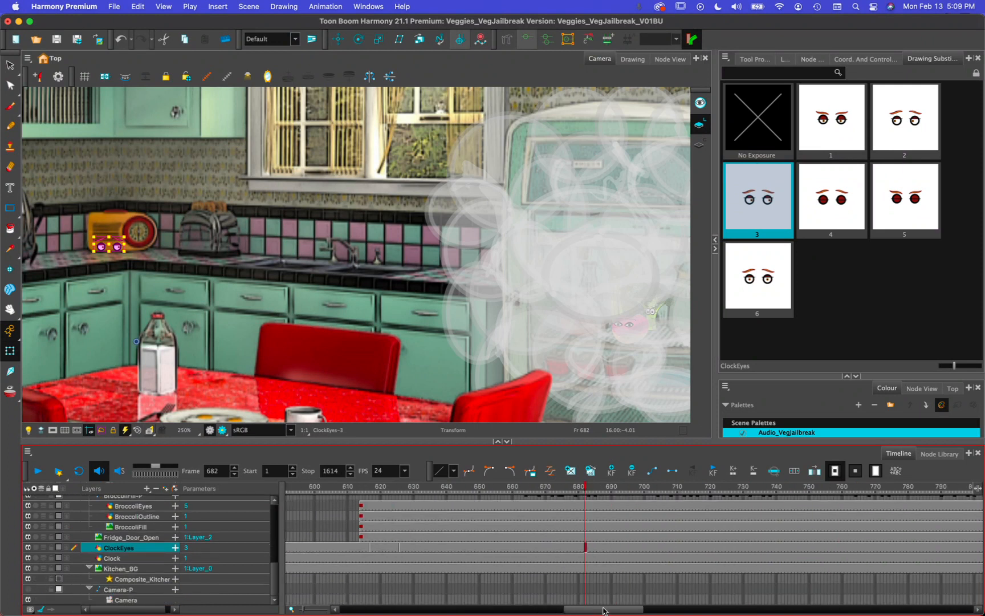
click(585, 507)
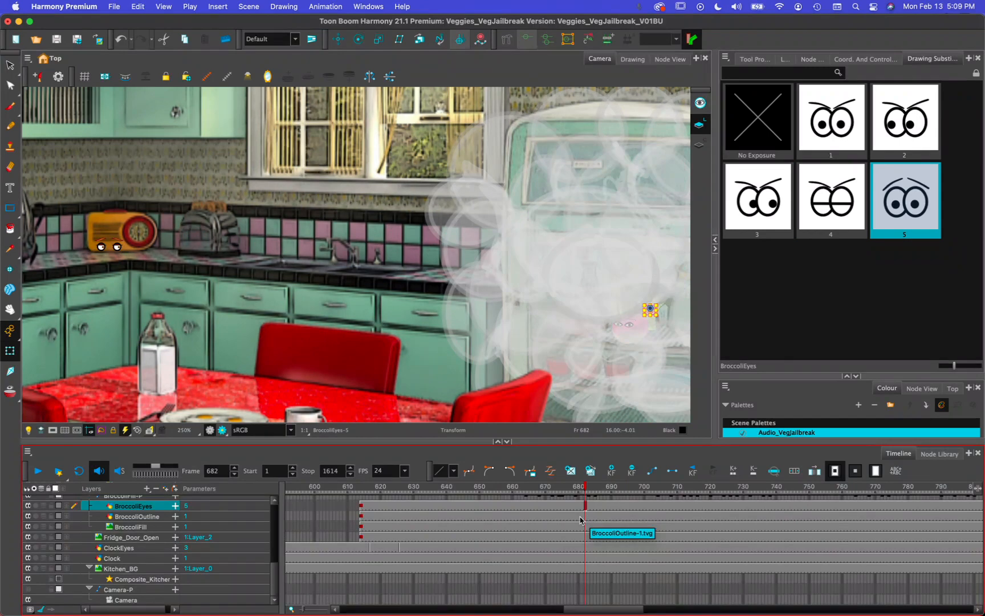
scroll(581, 526, up, 2)
scroll(581, 525, up, 3)
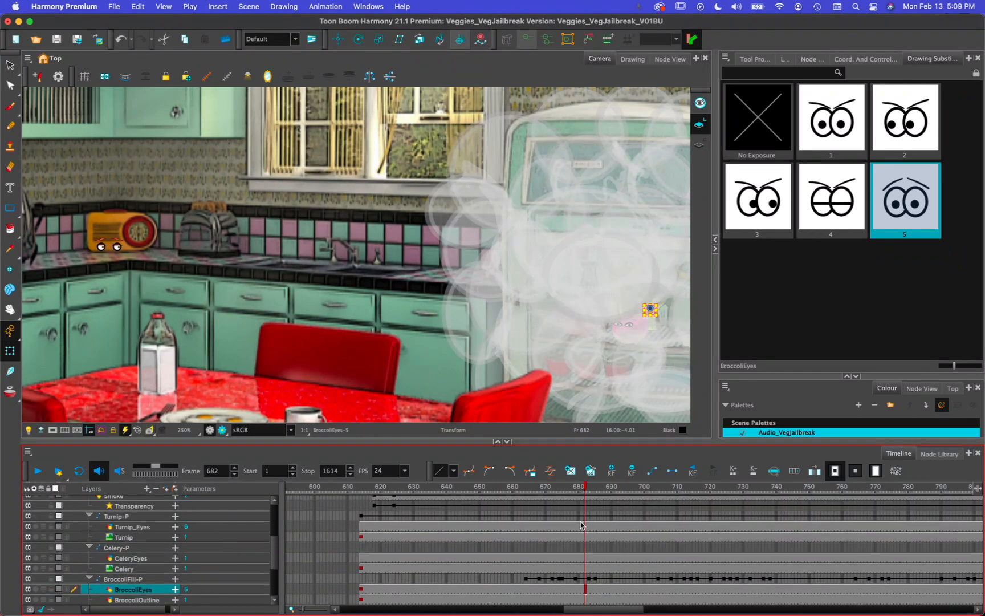
Substitute drawing 4, the closed eyes, on the Turnip_Eyes layer at frame 630
click(401, 539)
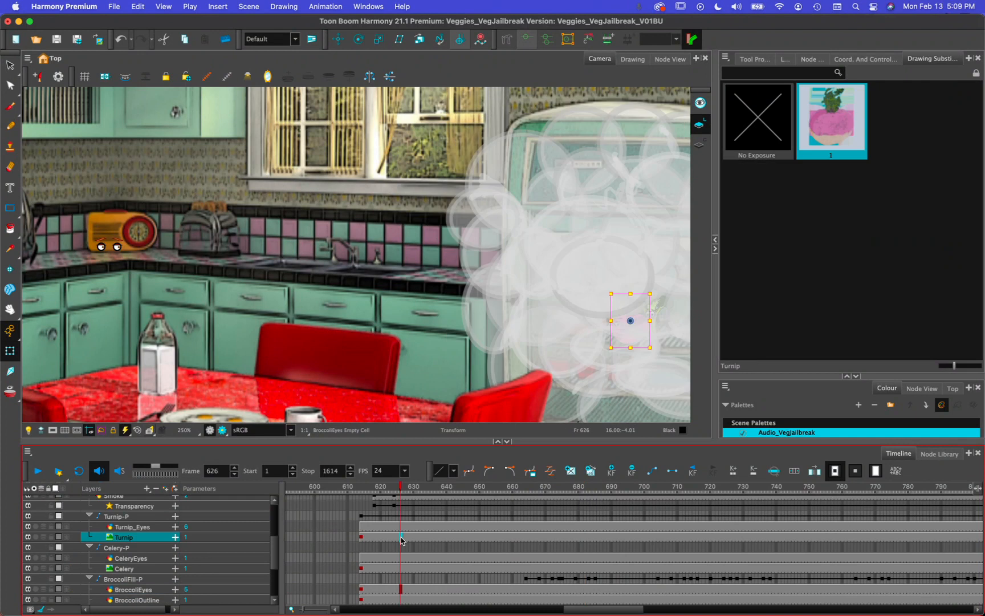
click(455, 539)
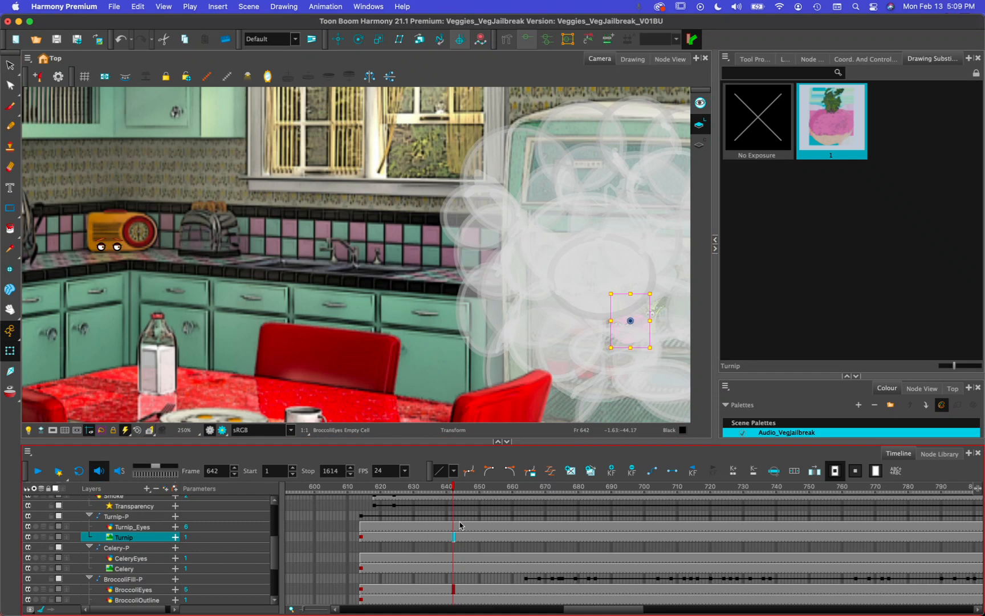
click(454, 527)
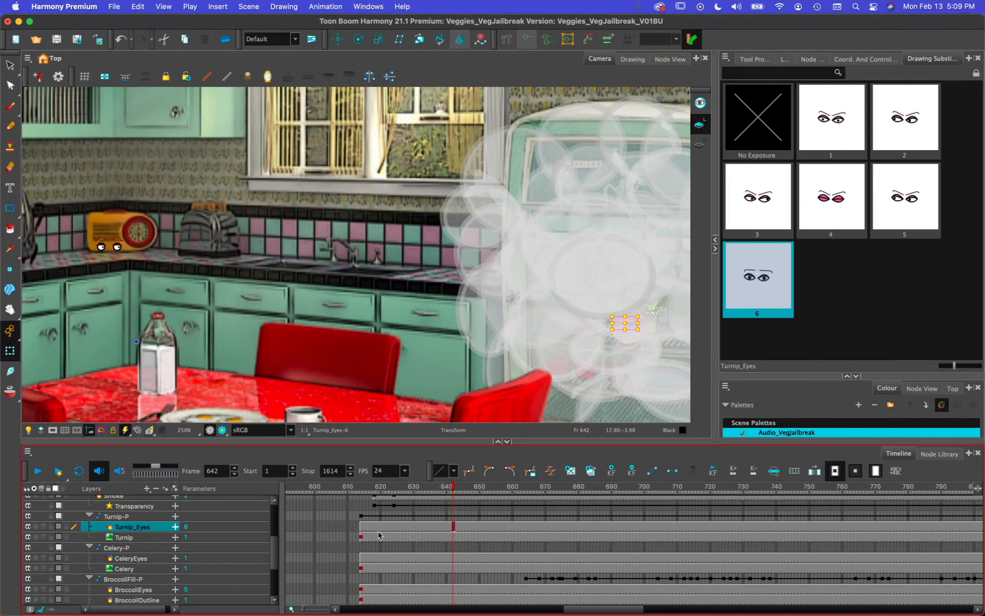
click(360, 532)
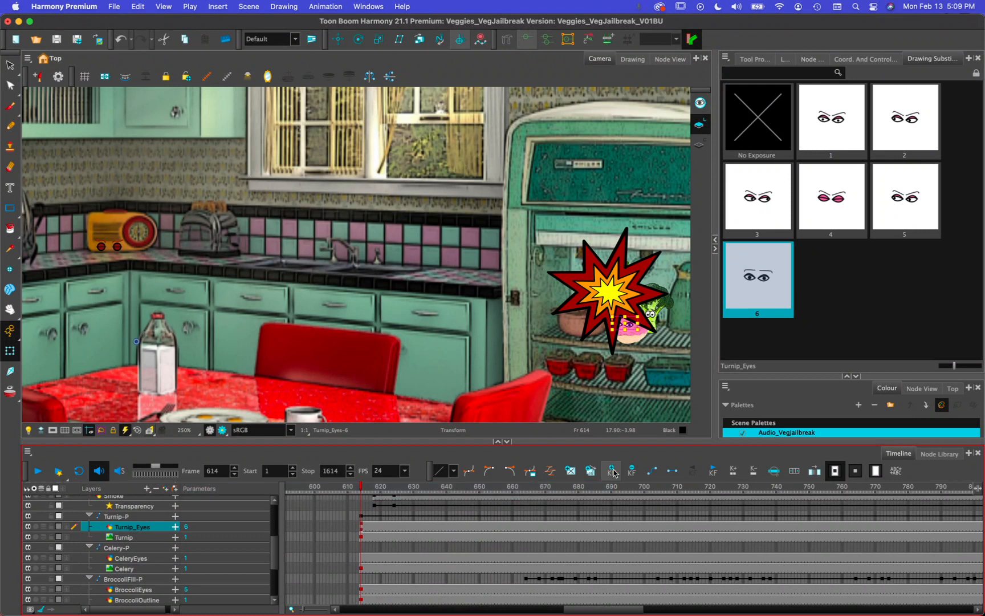
click(414, 528)
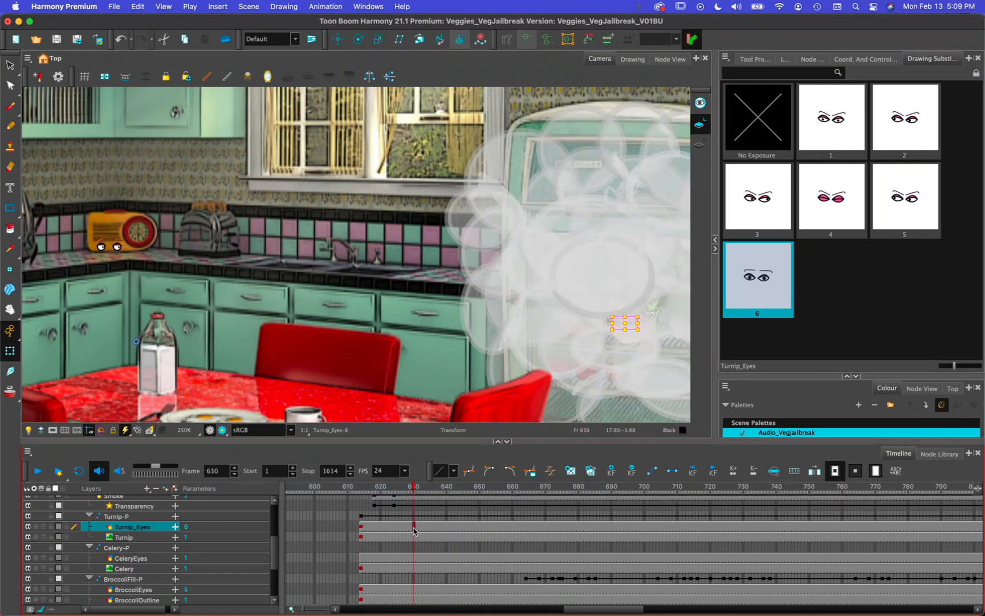
click(838, 206)
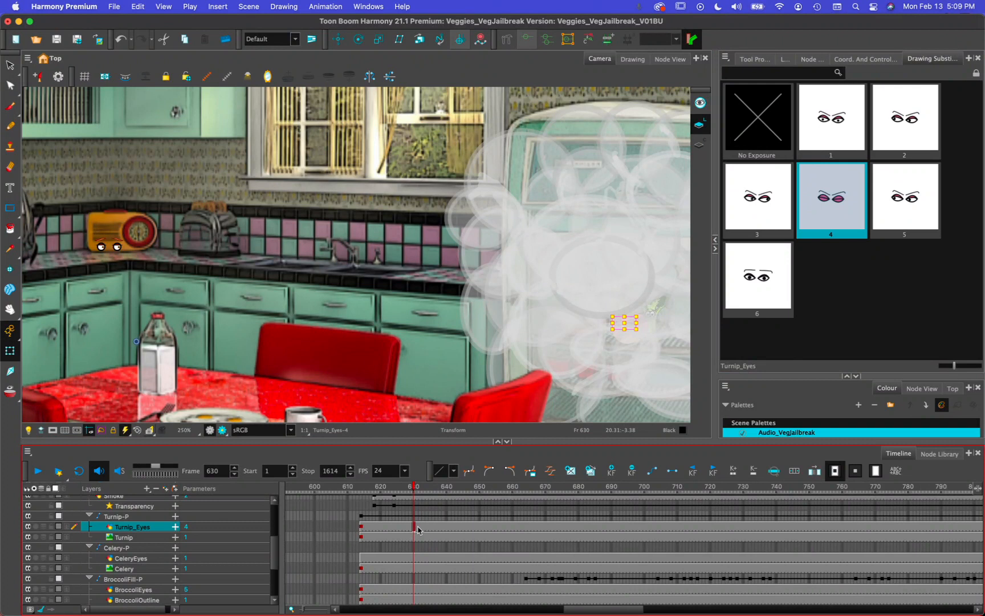
Substitute drawing 1 on the Turnip_Eyes layer at frame 638 to reopen the turnip's eyes
key(2)
key(2)
key(2)
key(2)
key(2)
key(2)
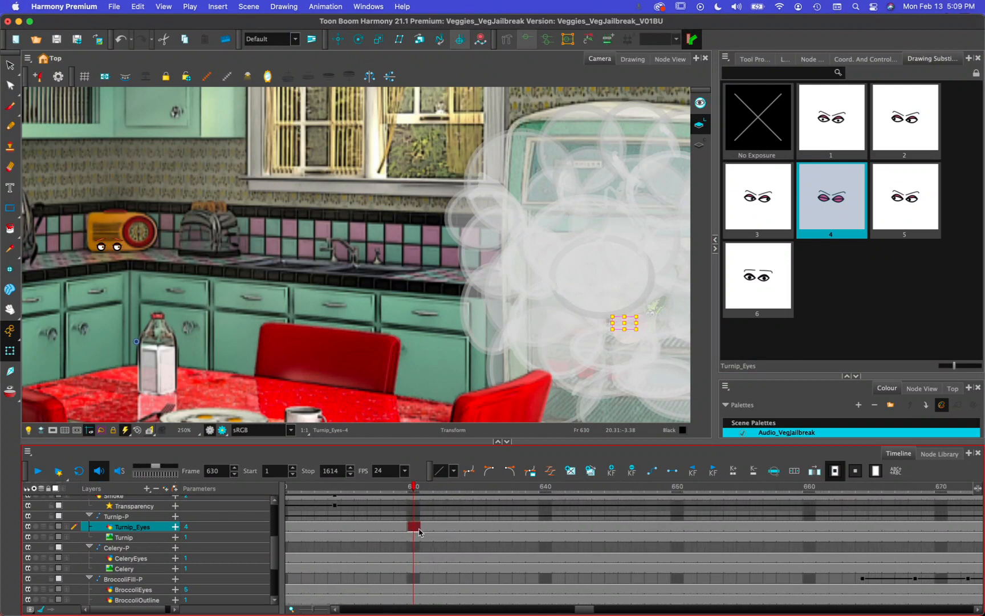
click(431, 532)
drag(447, 530, 546, 530)
click(821, 279)
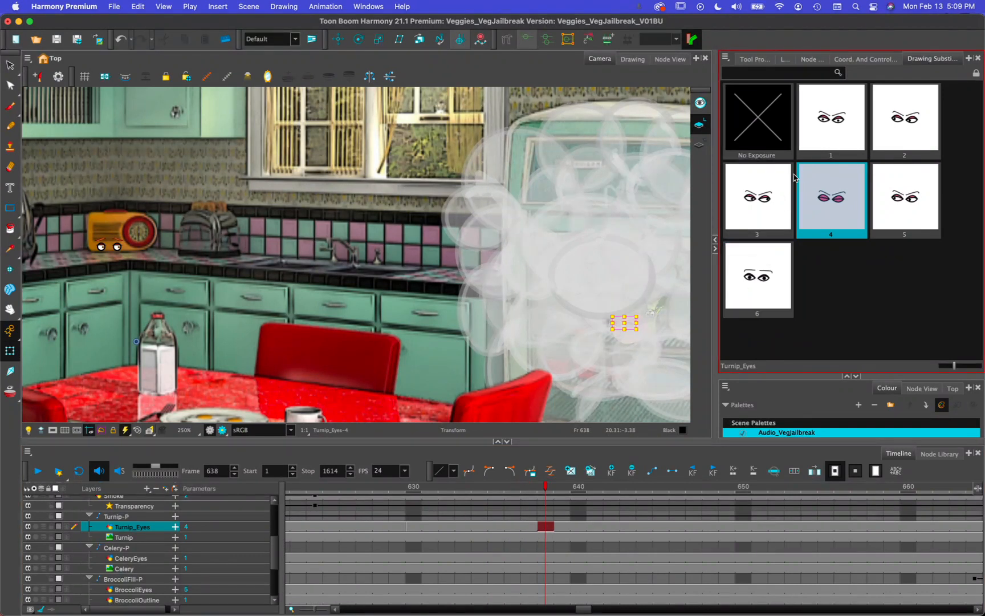
click(832, 120)
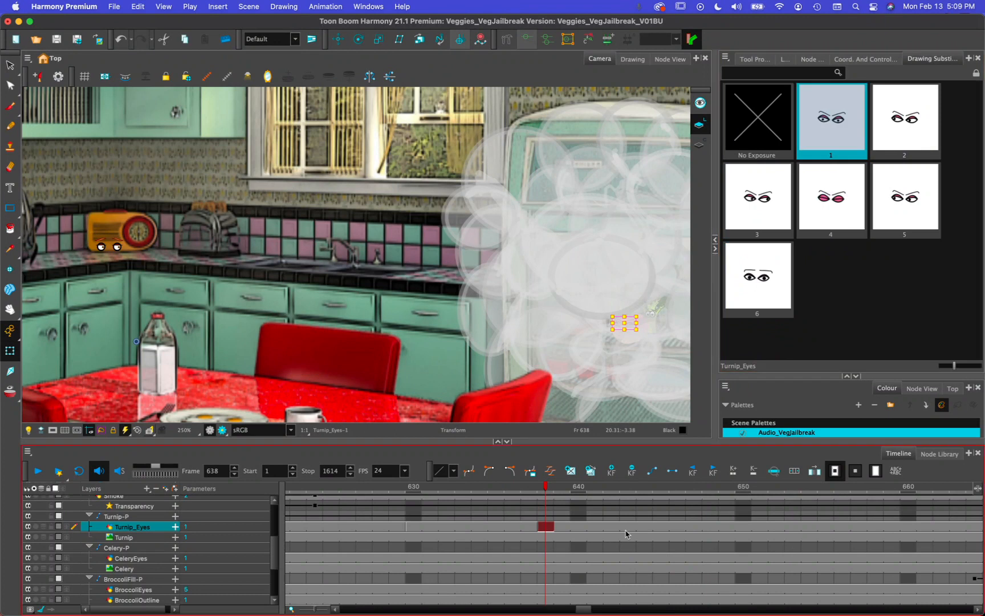
Substitute drawing 2 at frame 649 and drawing 3 at frame 661 on the Turnip_Eyes layer
click(732, 528)
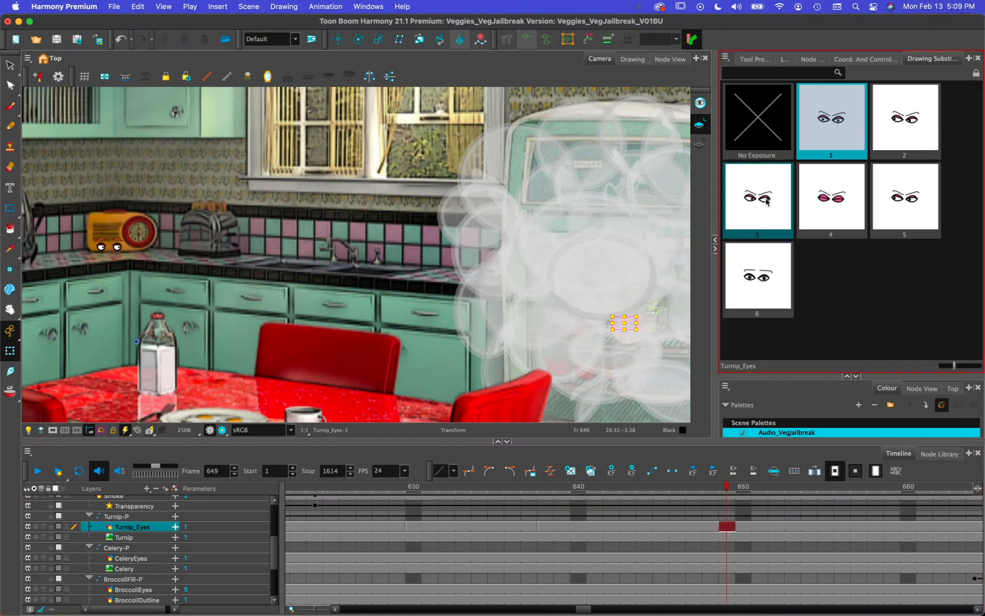
click(897, 133)
click(767, 202)
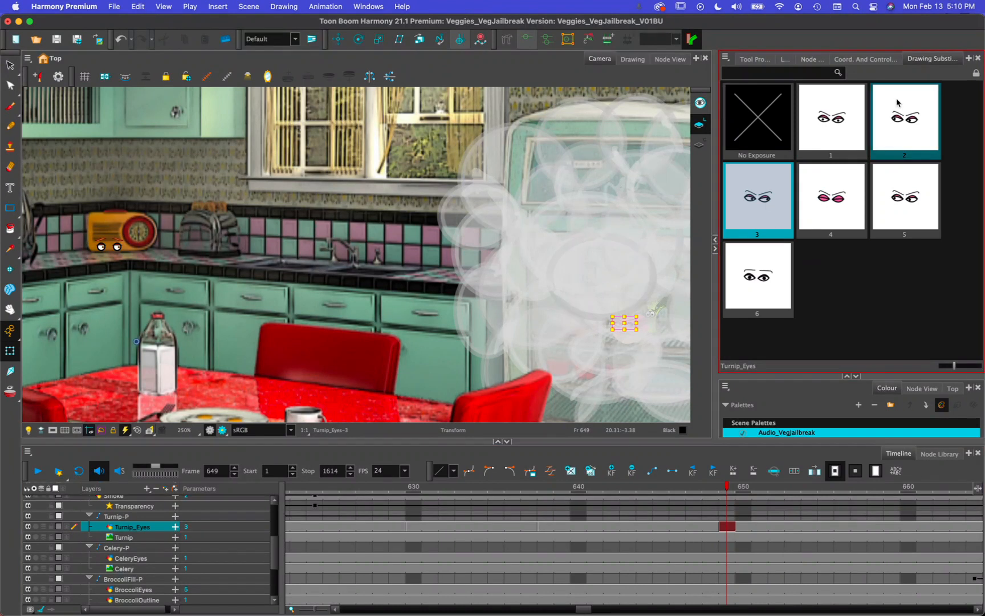
click(904, 114)
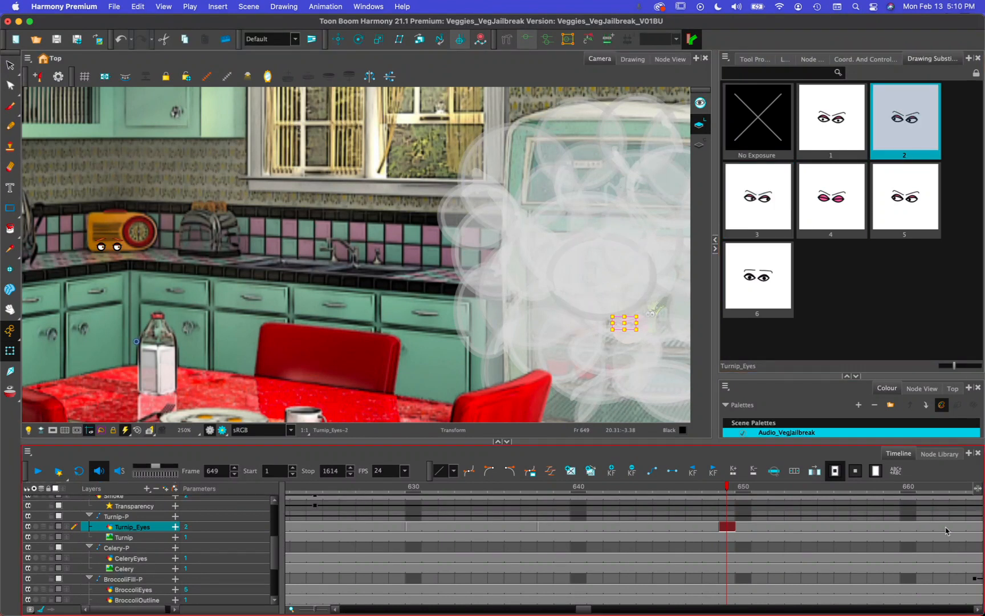
click(925, 526)
click(758, 200)
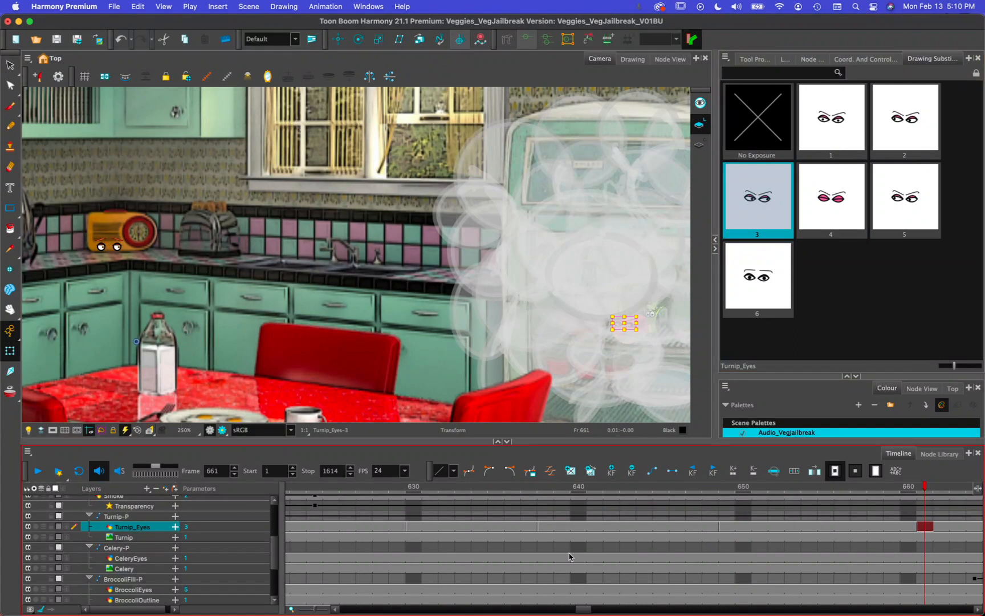
Substitute drawing 4 on the Turnip_Eyes layer at frame 672 to close the turnip's eyes
drag(583, 609, 595, 611)
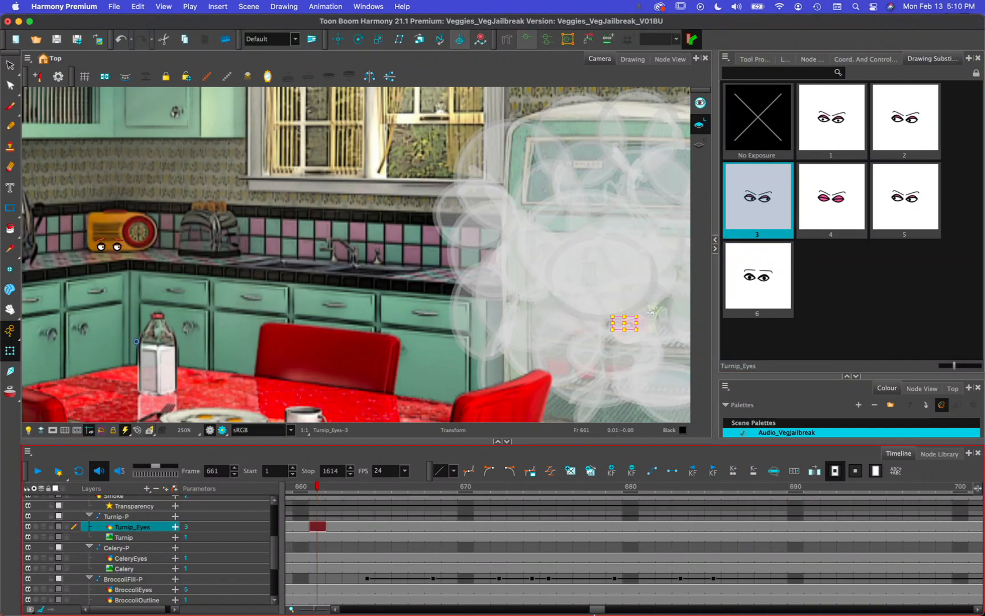
click(502, 526)
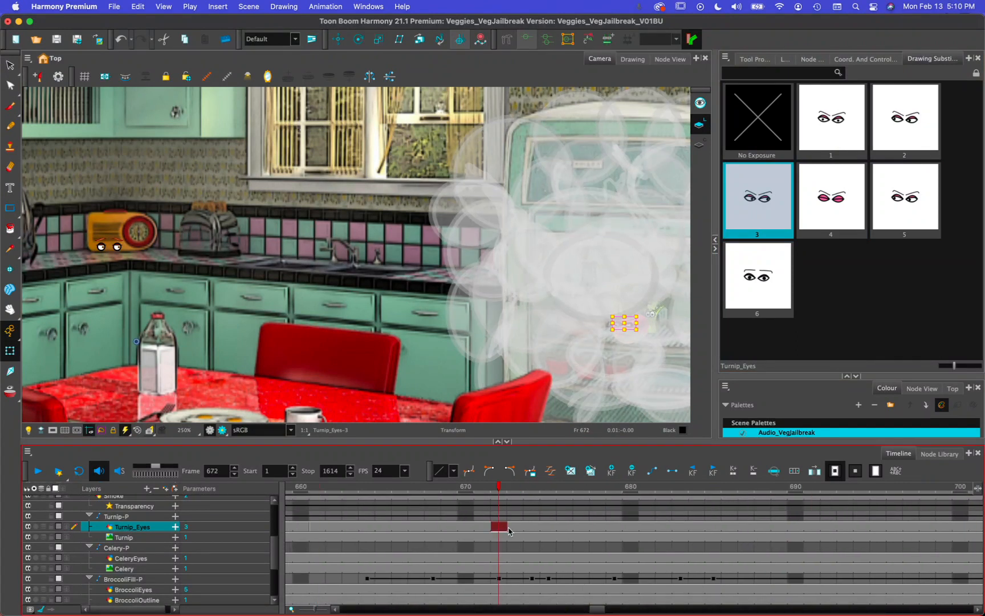
click(845, 201)
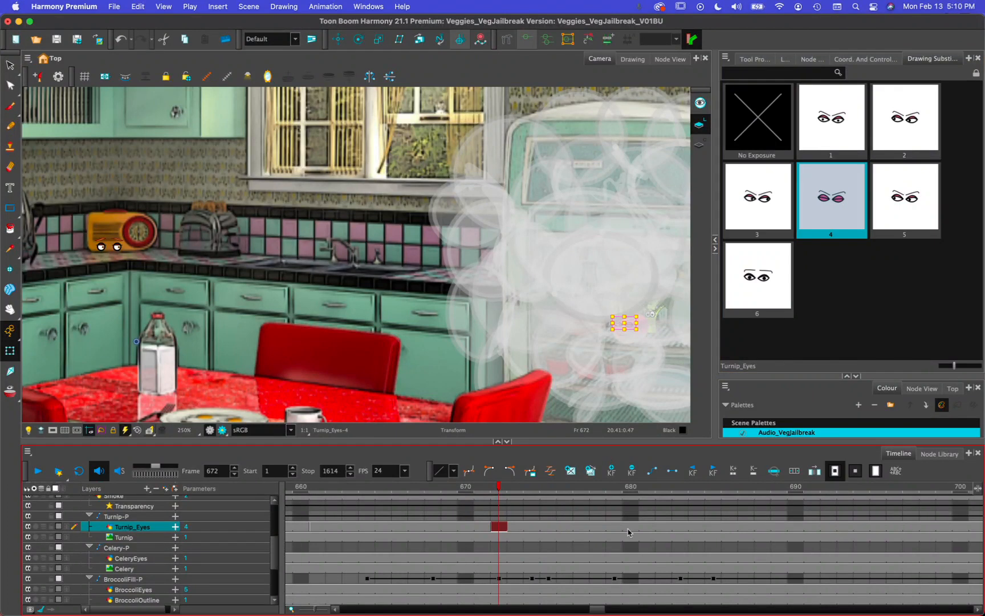
Substitute drawing 1 on the Turnip_Eyes layer at frame 681, ending the blink
click(518, 531)
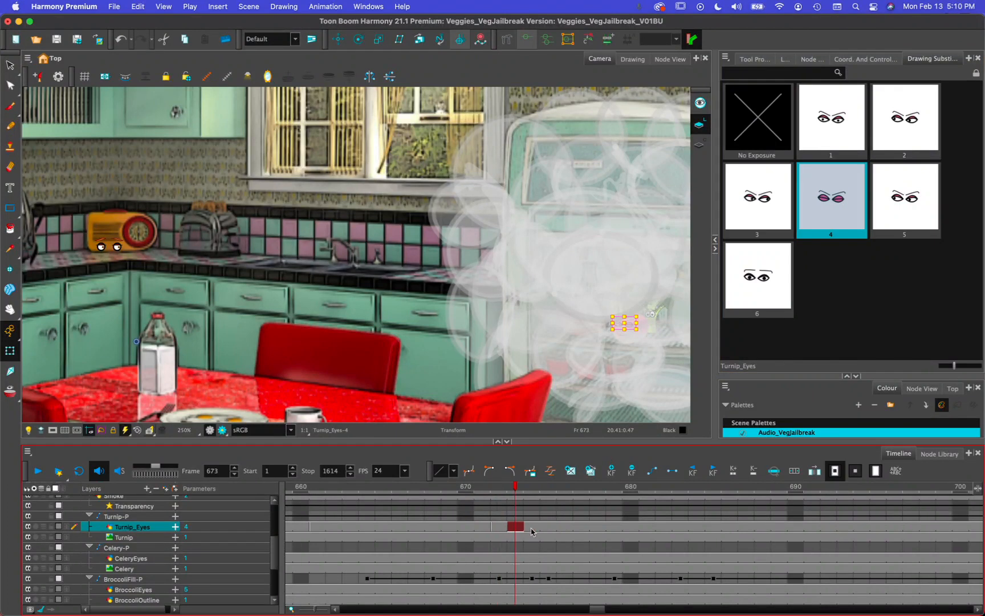
click(532, 531)
click(550, 531)
click(579, 536)
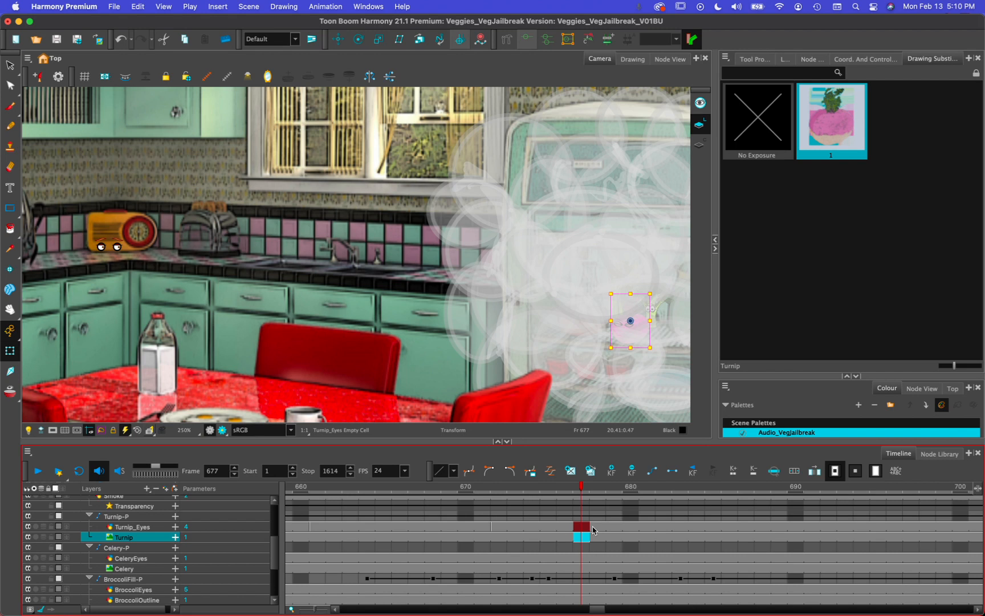
click(594, 528)
click(615, 527)
click(633, 528)
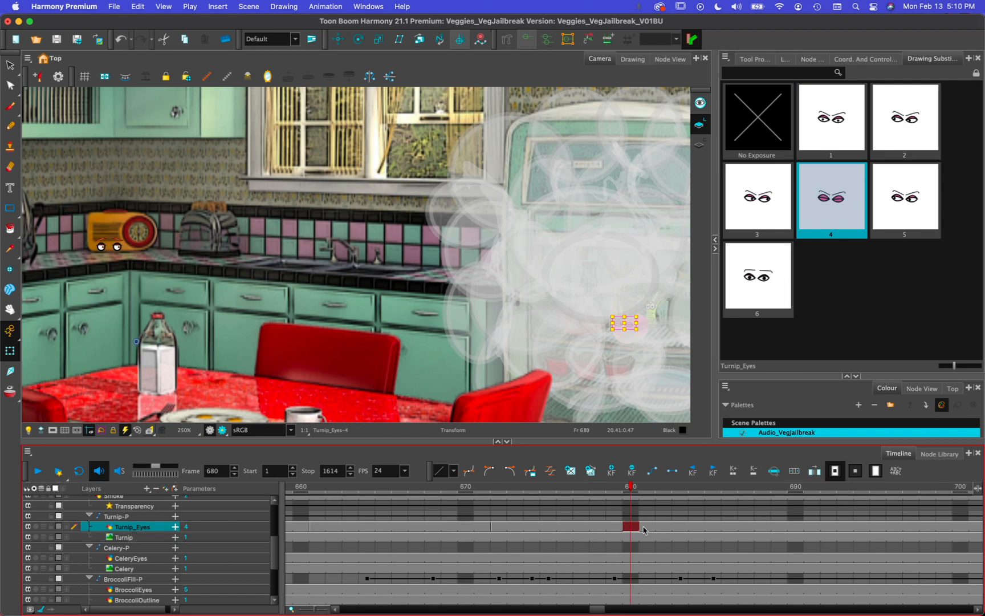
click(645, 528)
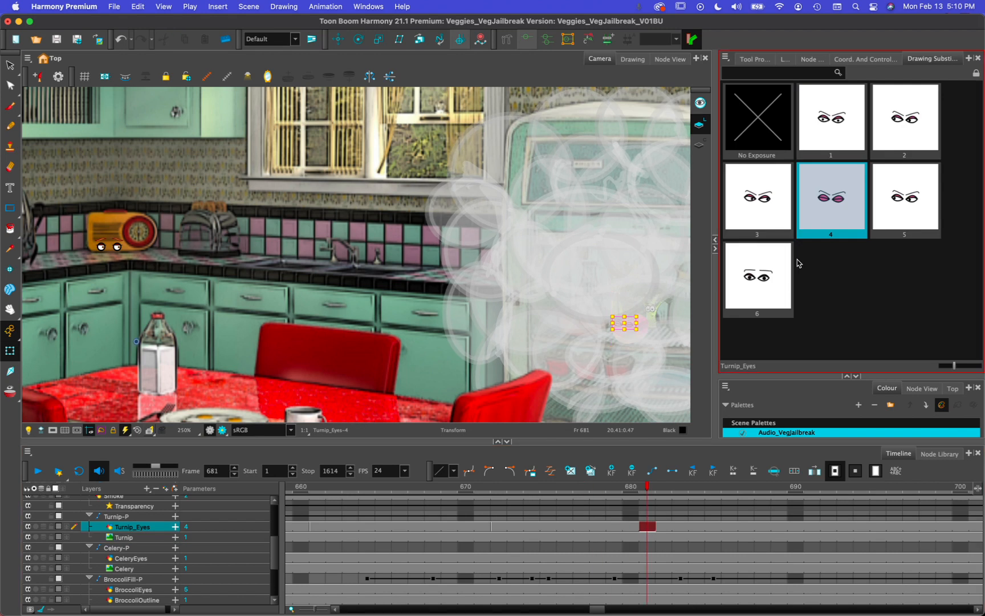
click(840, 155)
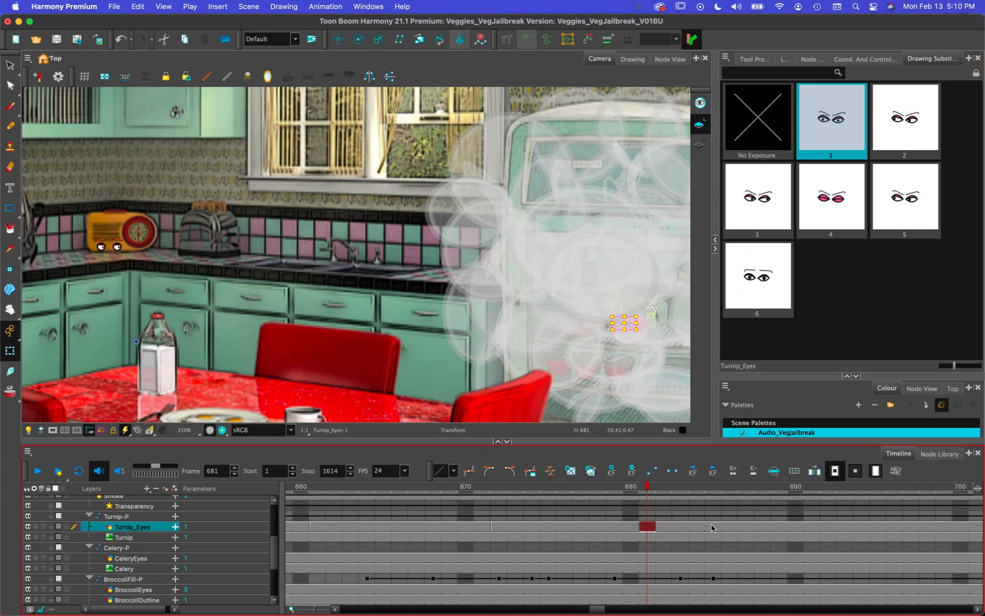
Substitute drawing 4 at frame 689 and drawing 6 at frame 697 on the Turnip_Eyes layer
click(782, 528)
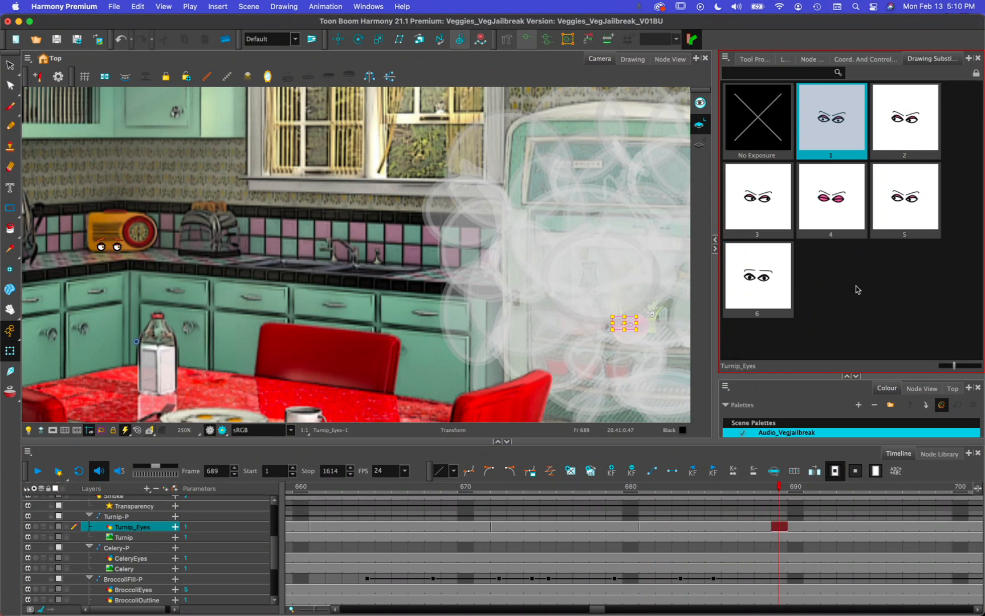
click(846, 224)
click(928, 527)
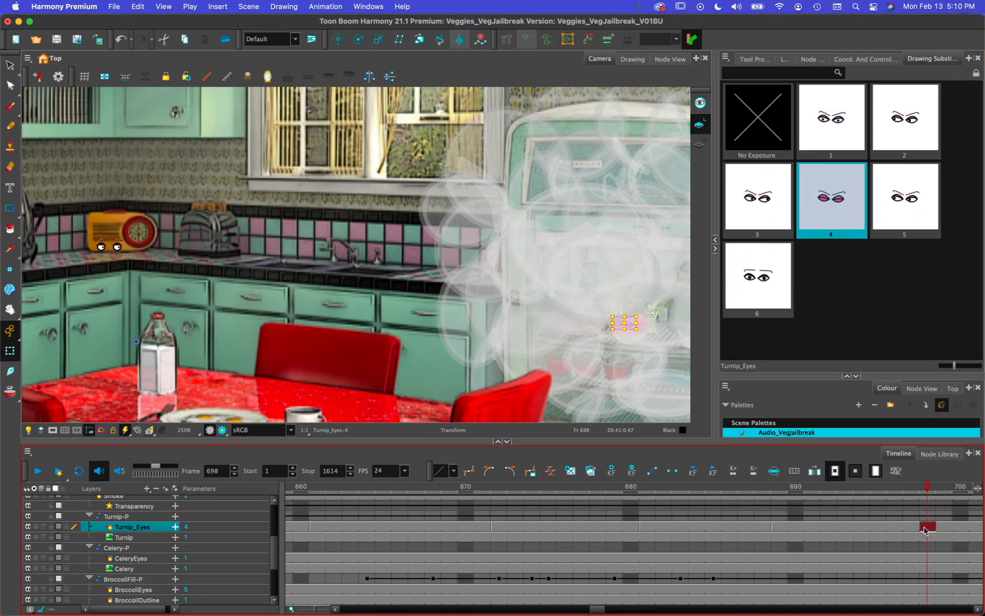
key(comma)
click(766, 266)
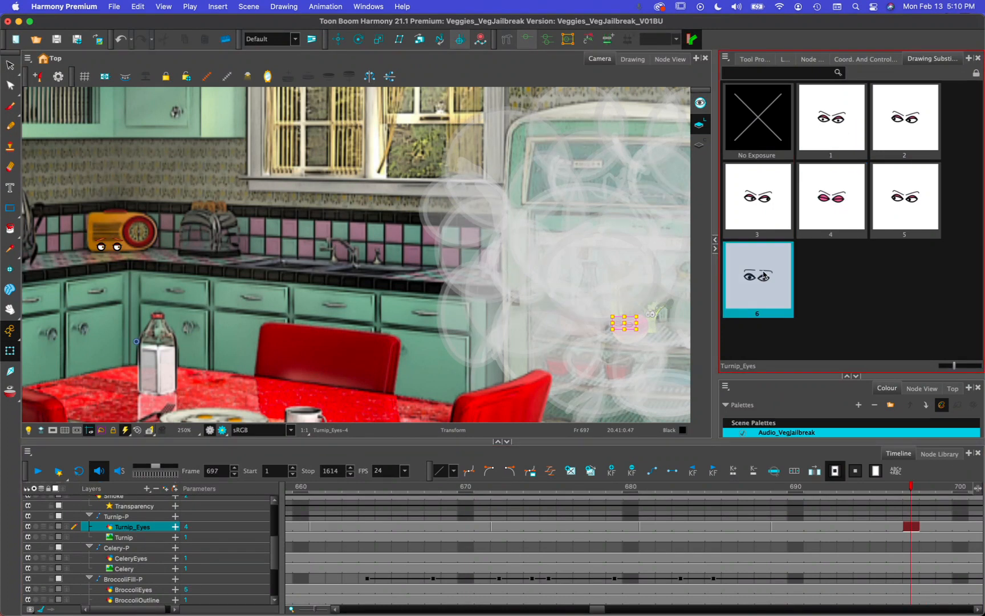
Substitute drawing 2 at frame 706 and drawing 3 at frame 717 on the Turnip_Eyes layer
drag(599, 609, 617, 609)
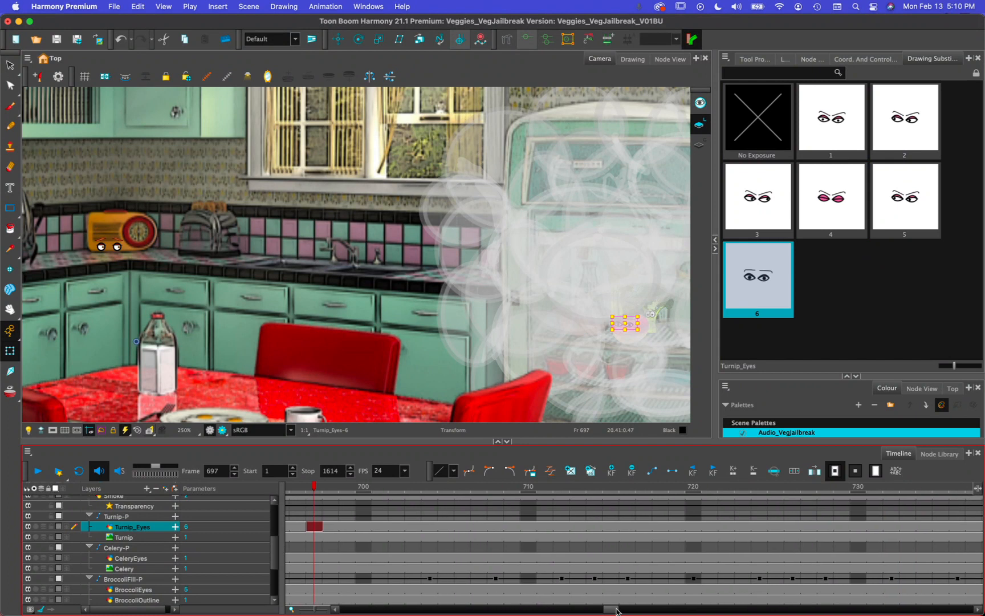
click(463, 526)
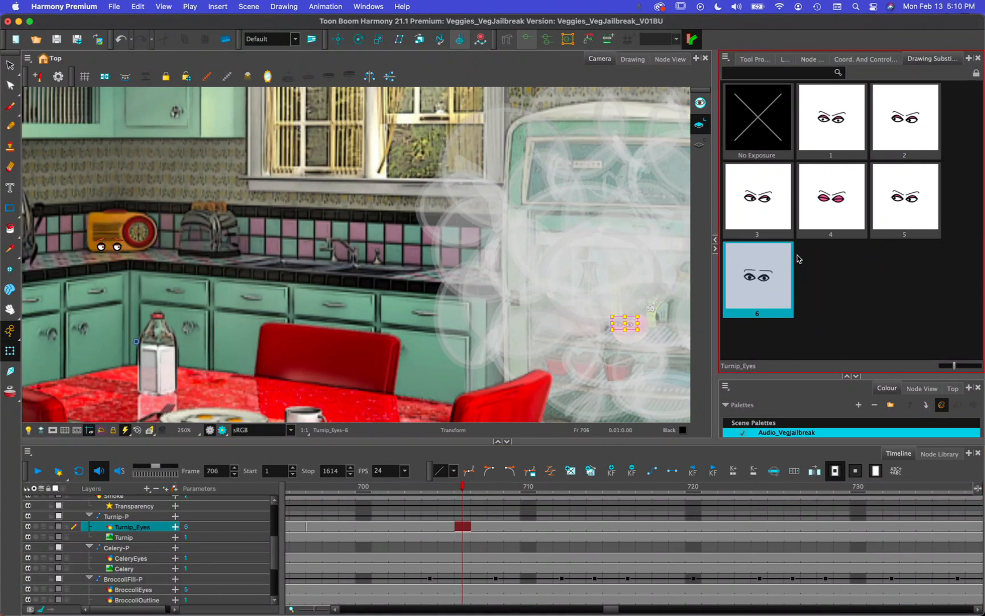
click(881, 127)
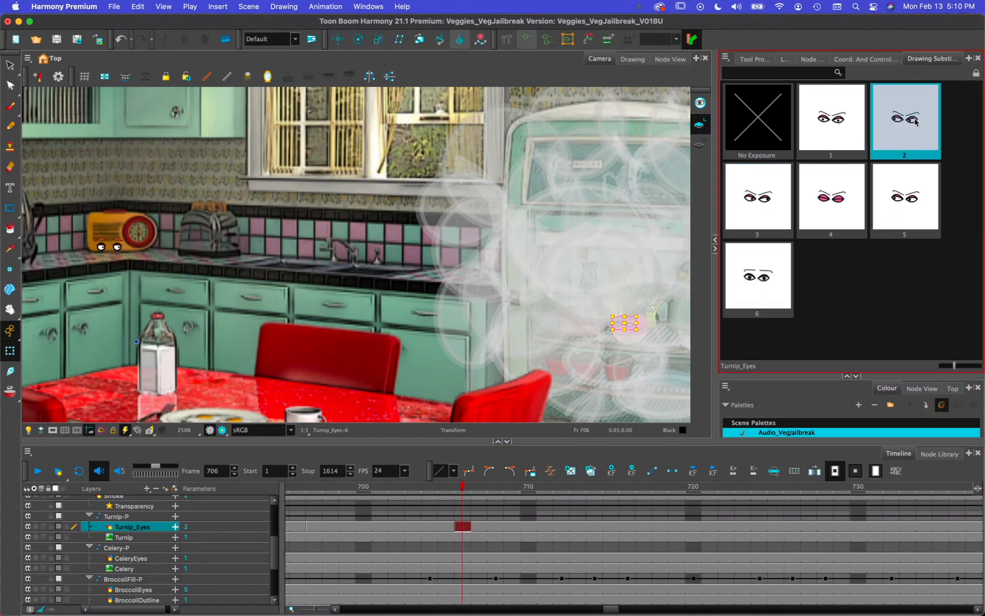
click(644, 527)
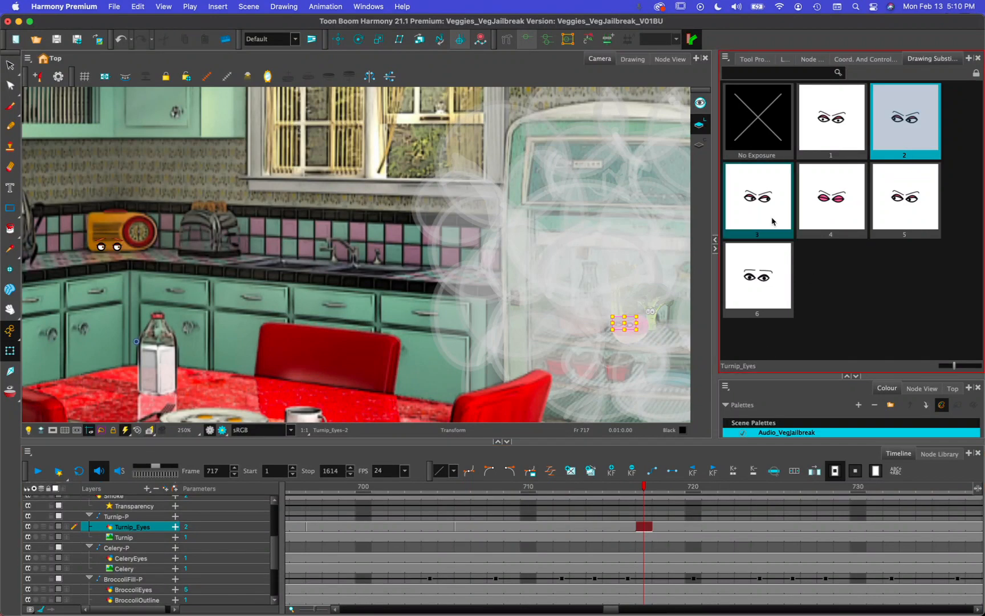
click(766, 208)
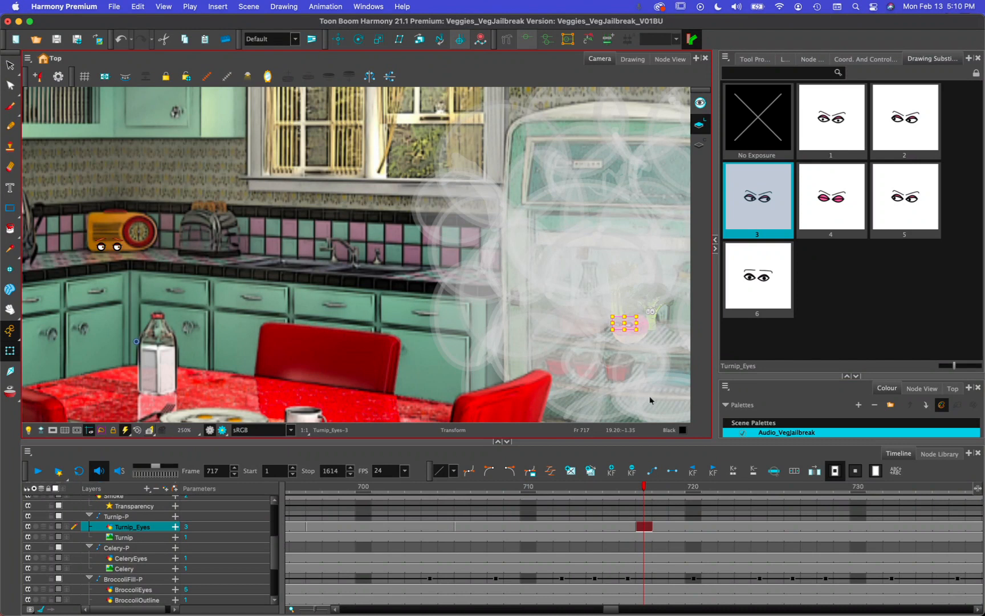
Enlarge the timeline area to show more layers and scrub ahead to frame 1160 to review the vegetables' escape
click(619, 614)
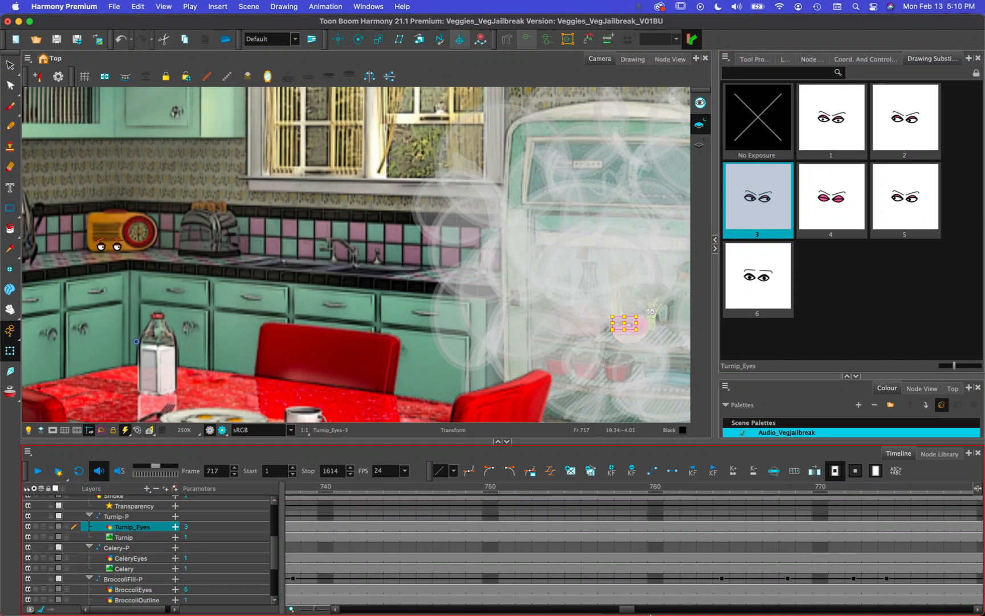
drag(682, 440, 682, 330)
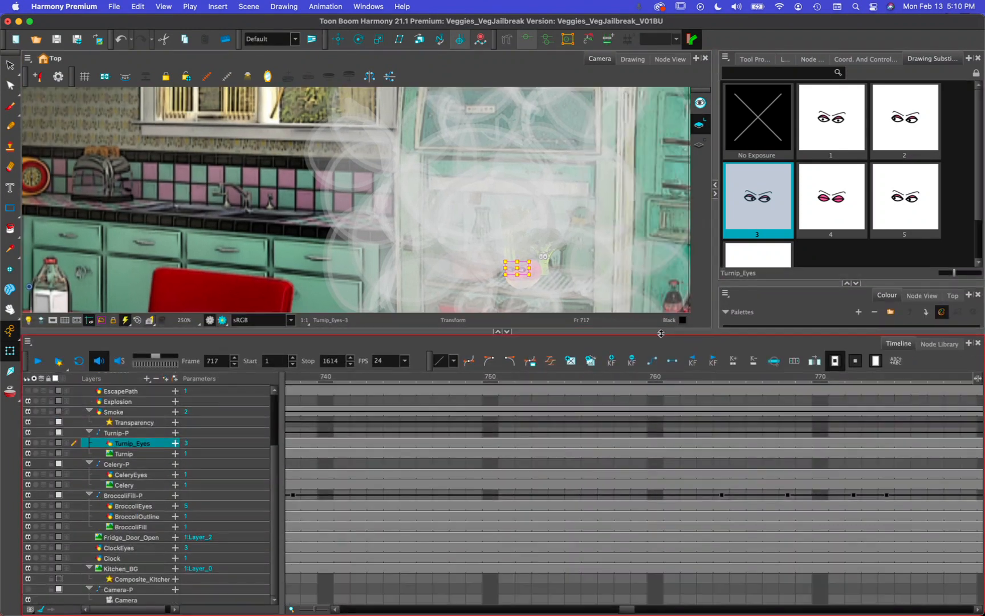
drag(328, 194, 608, 227)
drag(627, 609, 762, 614)
drag(709, 377, 978, 401)
click(391, 265)
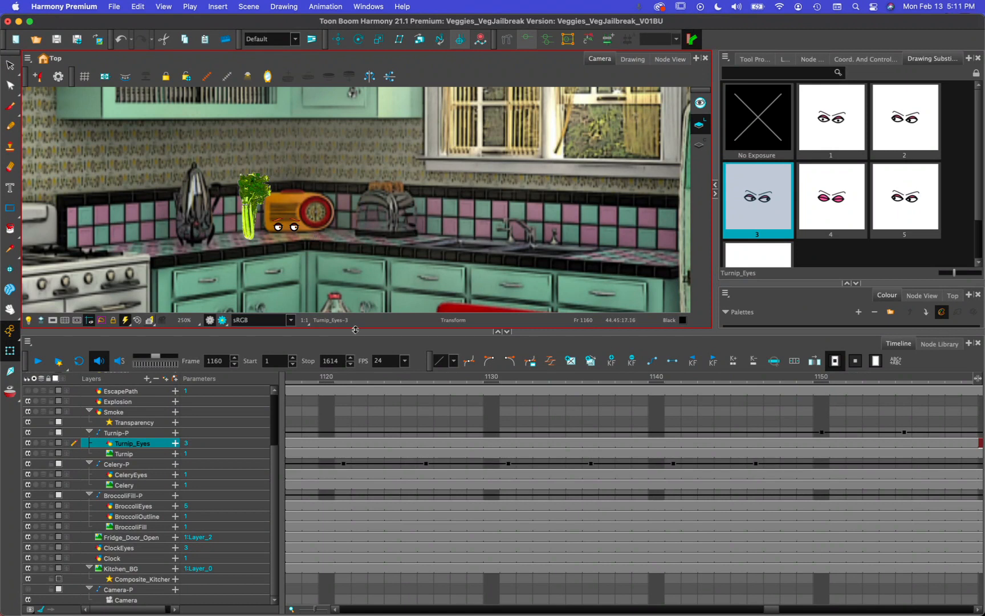
Examine the kitchen floor beneath the table while scrubbing the broader timeline to frame 1356 to check the broccoli's movement
scroll(388, 222, down, 10)
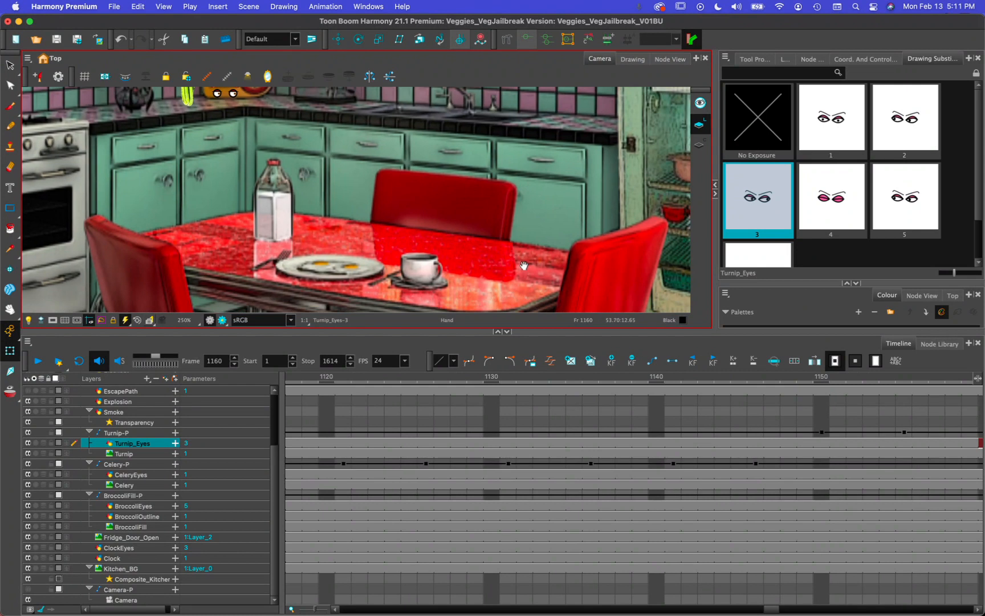
scroll(523, 265, down, 10)
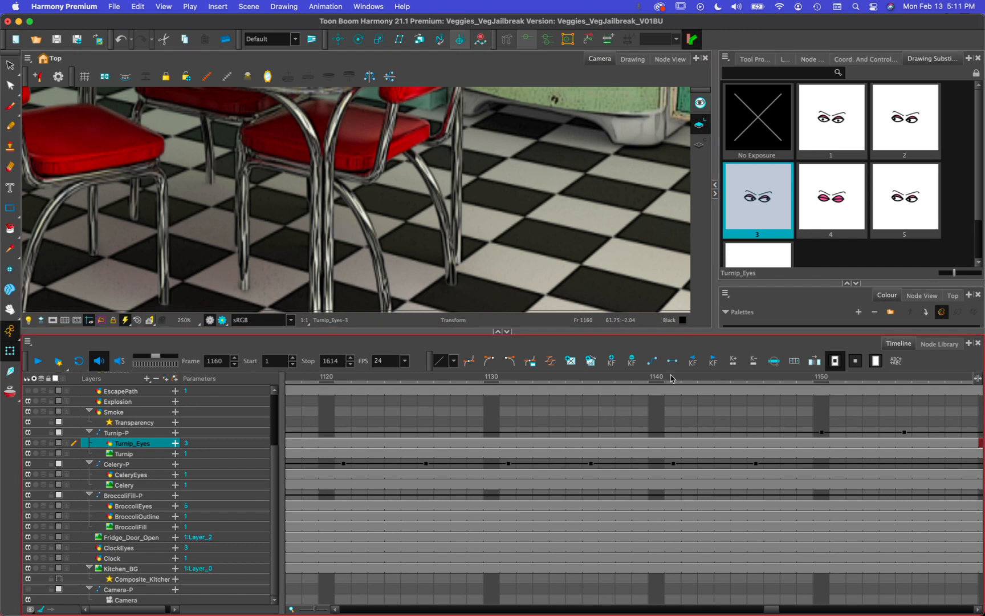
drag(673, 383, 979, 380)
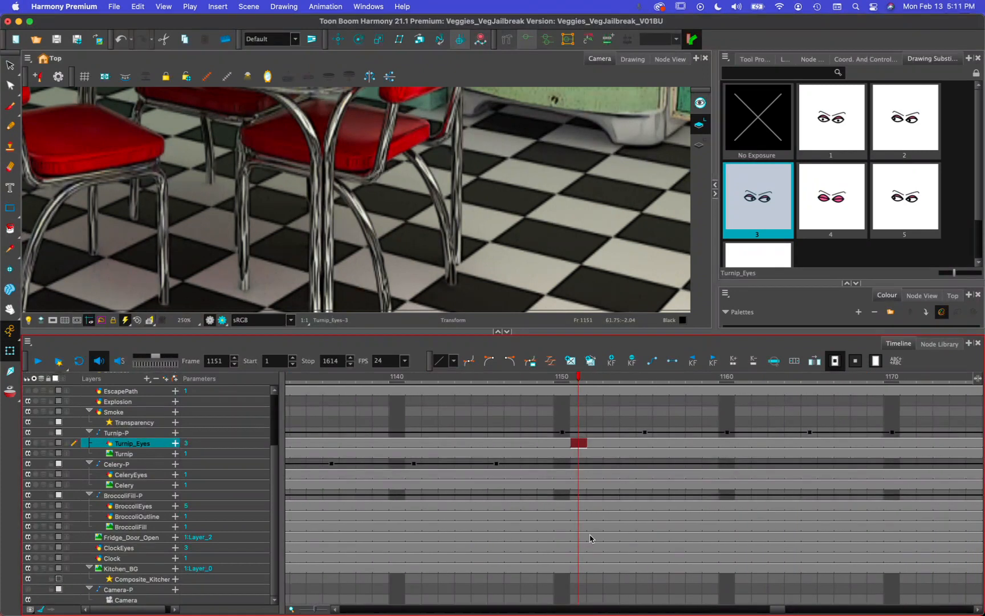
key(1)
key(1)
key(1)
key(1)
key(1)
key(1)
key(1)
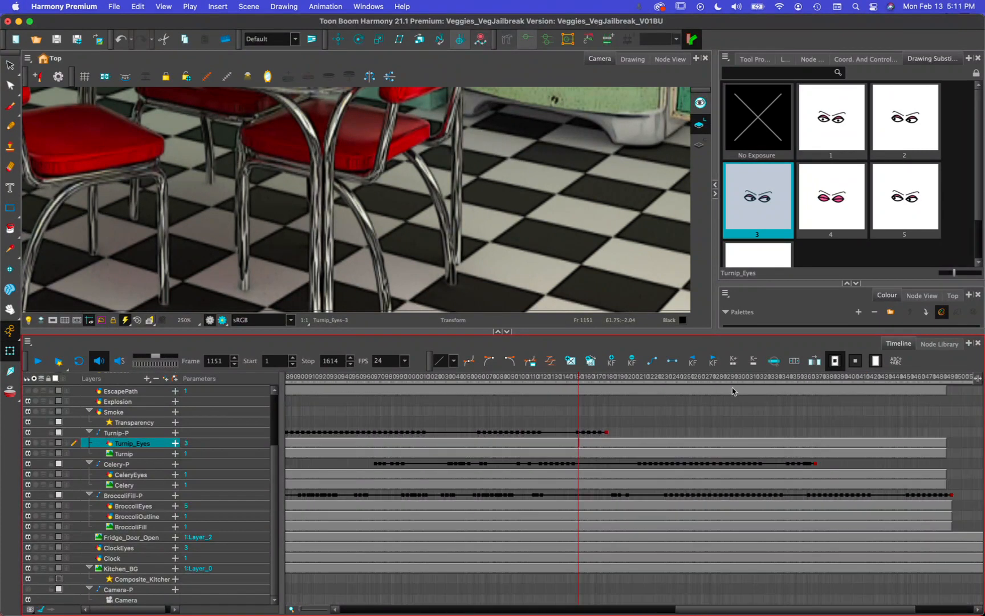
click(775, 378)
mouse_move(774, 378)
mouse_down()
mouse_move(981, 368)
mouse_move(464, 365)
mouse_move(655, 364)
mouse_up()
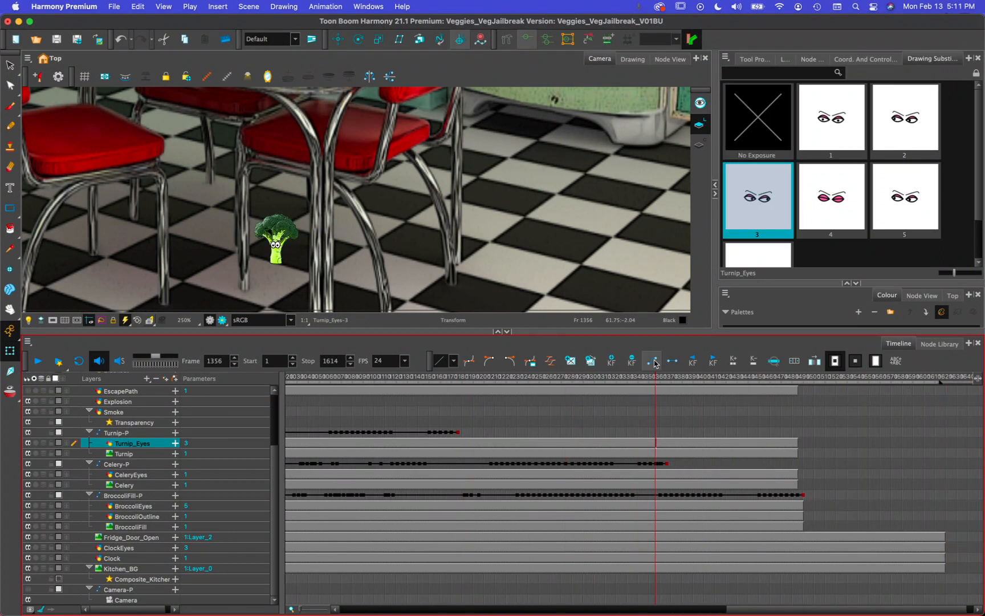